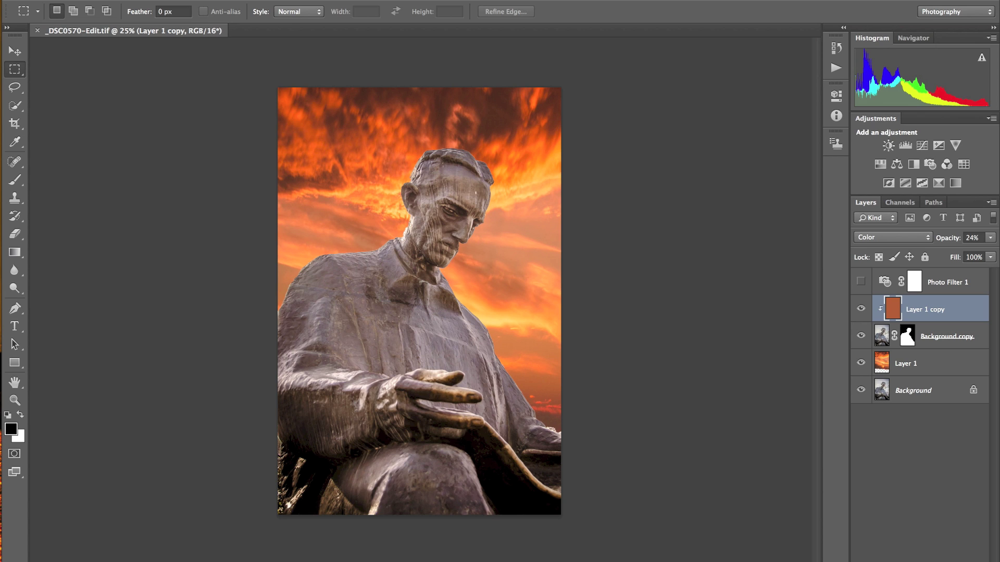
# Step: Open the raw statue photo _DSC0570.NEF from the Episode 2 folder in Mini Bridge and rotate it upright
pyautogui.doubleClick(53, 561)
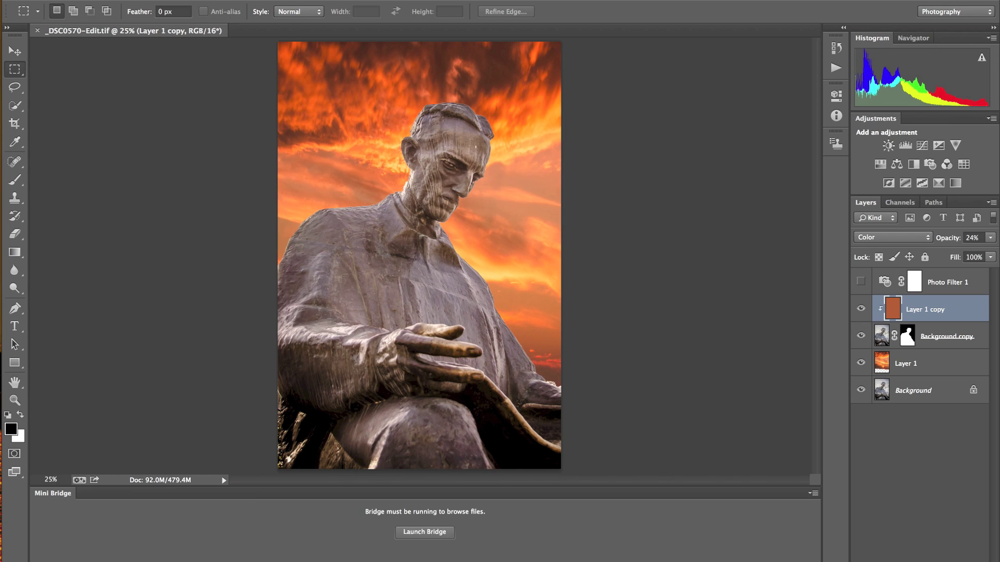
pyautogui.click(423, 536)
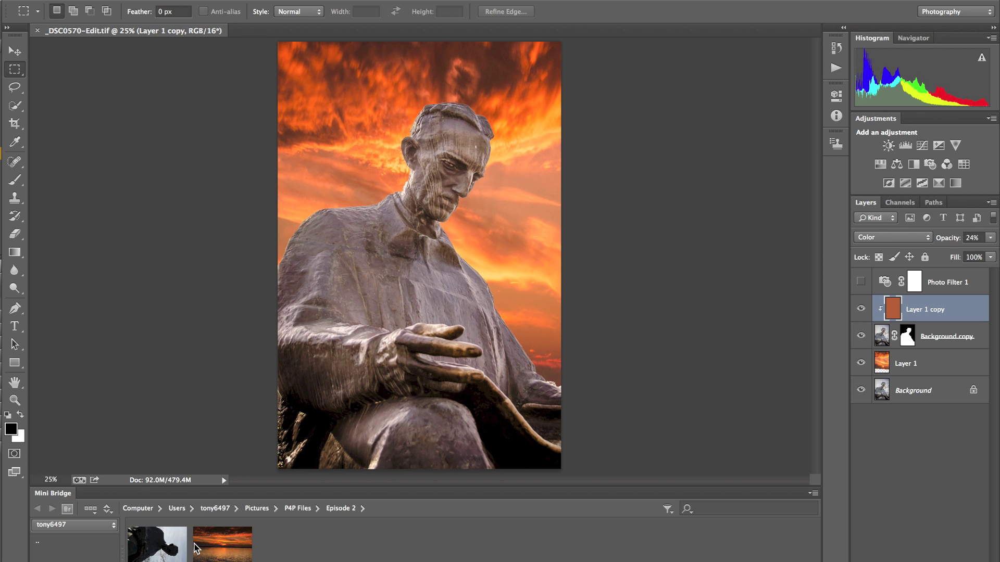
pyautogui.click(159, 552)
pyautogui.doubleClick(159, 552)
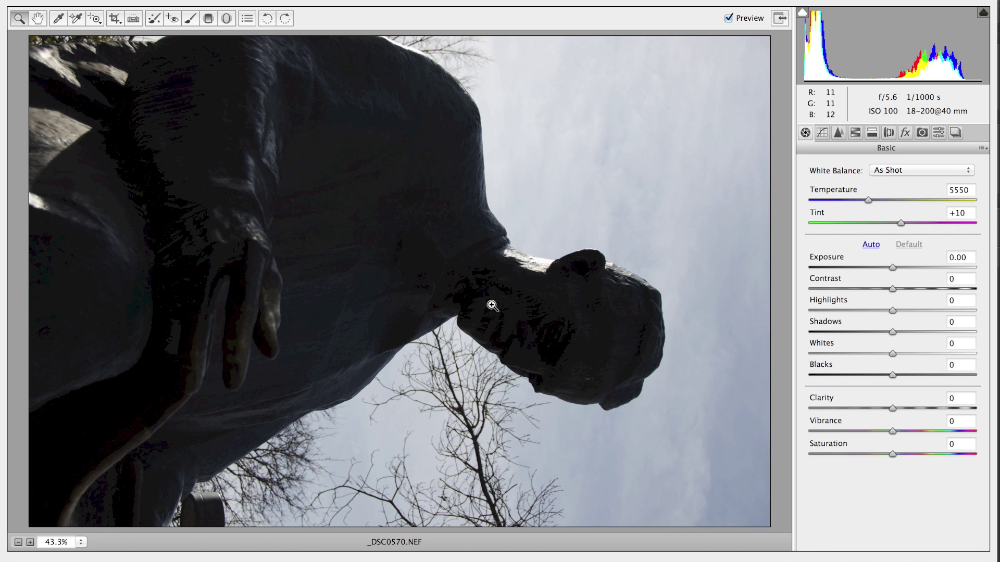
pyautogui.click(267, 19)
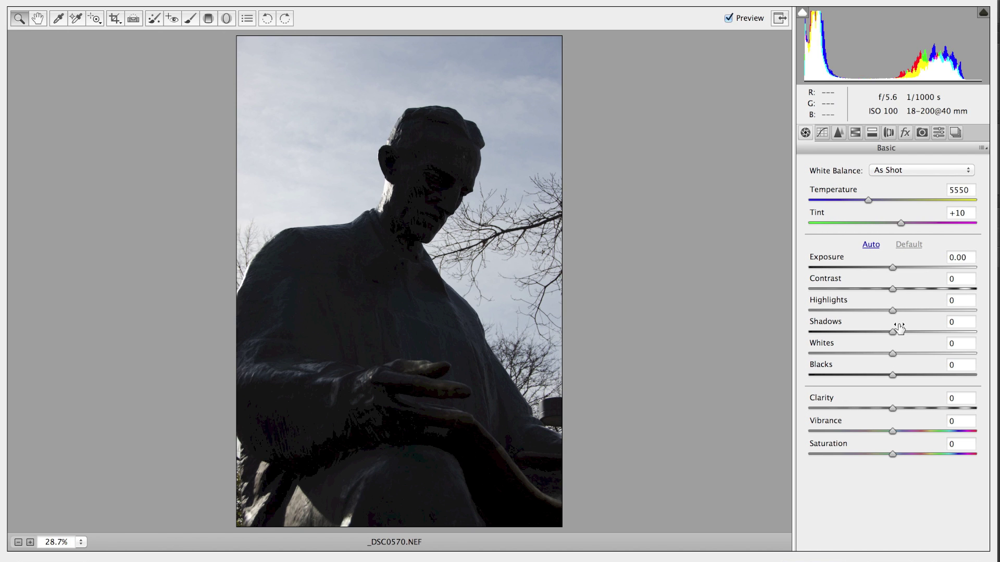
# Step: Set the statue photo's Shadows to +100, Blacks to +100, Exposure to +0.45 and white balance to Shade
pyautogui.moveTo(892, 332); pyautogui.dragTo(997, 320)
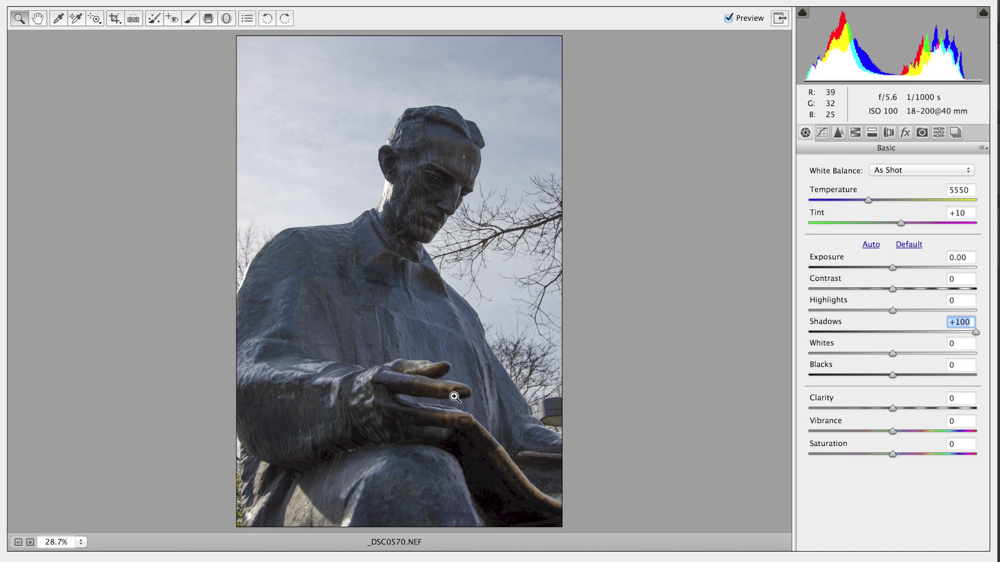
pyautogui.moveTo(893, 376); pyautogui.dragTo(920, 380)
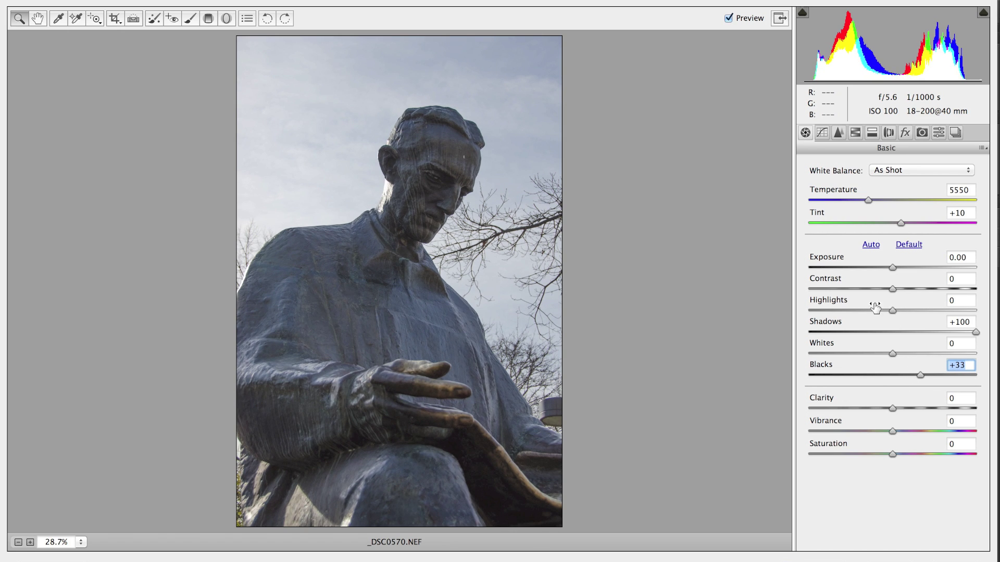
pyautogui.moveTo(979, 347)
pyautogui.moveTo(920, 374); pyautogui.dragTo(989, 375)
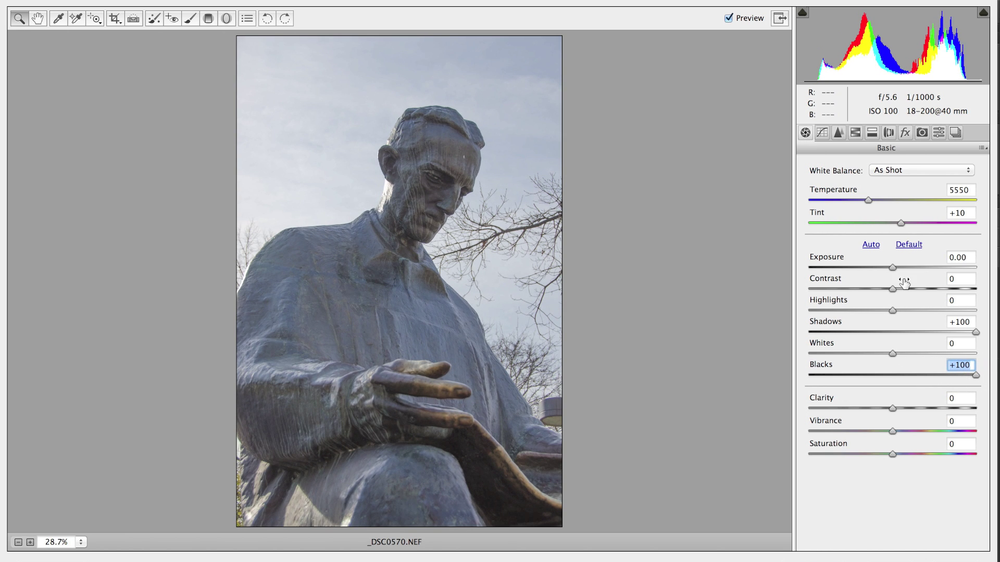
pyautogui.moveTo(892, 266); pyautogui.dragTo(899, 268)
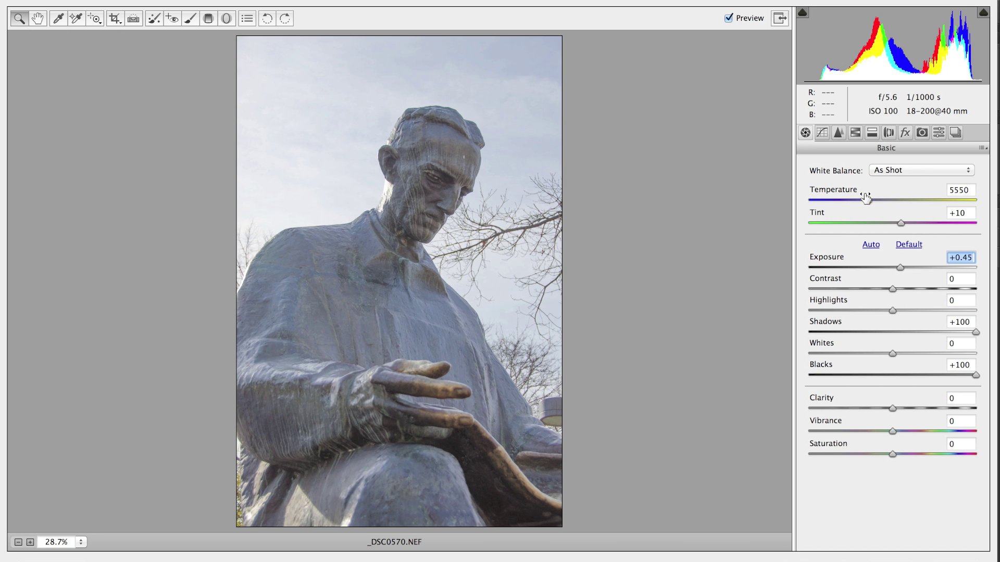
pyautogui.click(906, 169)
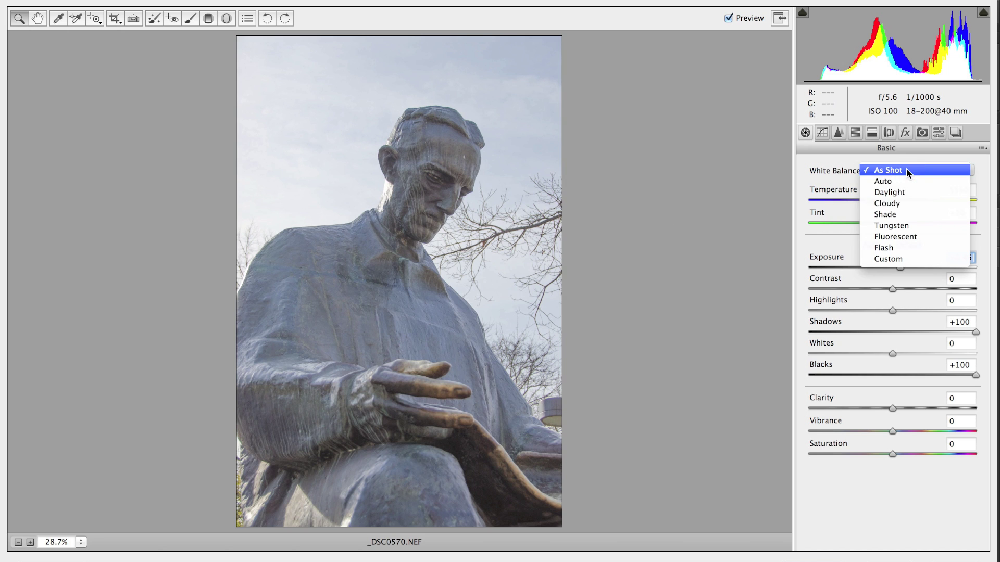
pyautogui.click(885, 214)
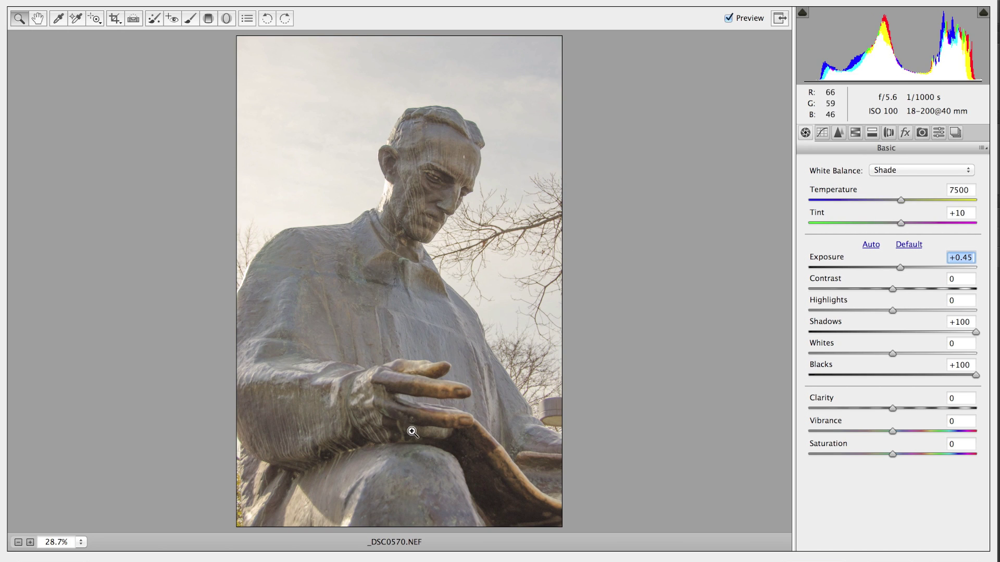
# Step: Set the sharpening Amount to 71 and the Luminance noise reduction to 41
pyautogui.click(839, 130)
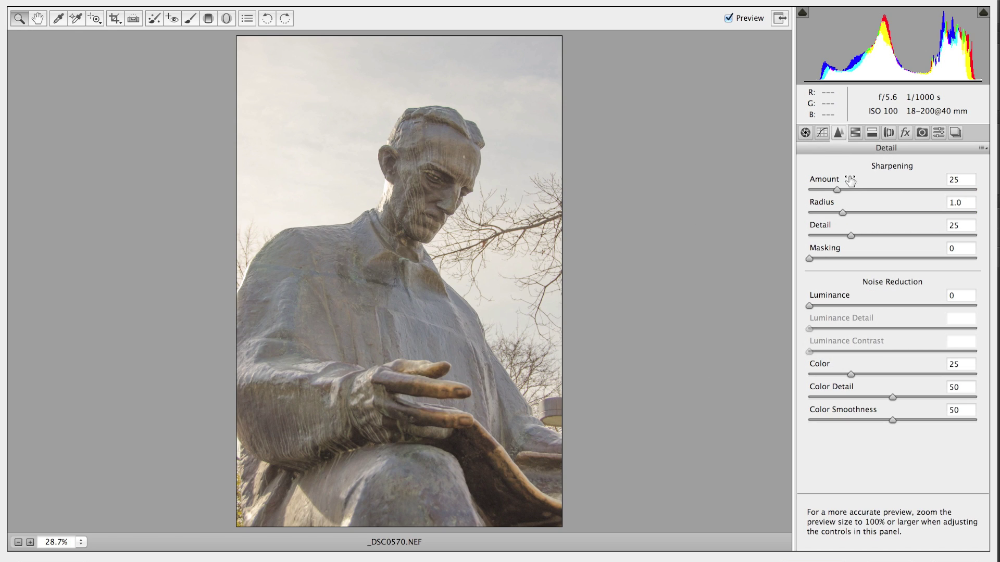
pyautogui.moveTo(837, 189); pyautogui.dragTo(886, 190)
pyautogui.moveTo(809, 303); pyautogui.dragTo(879, 307)
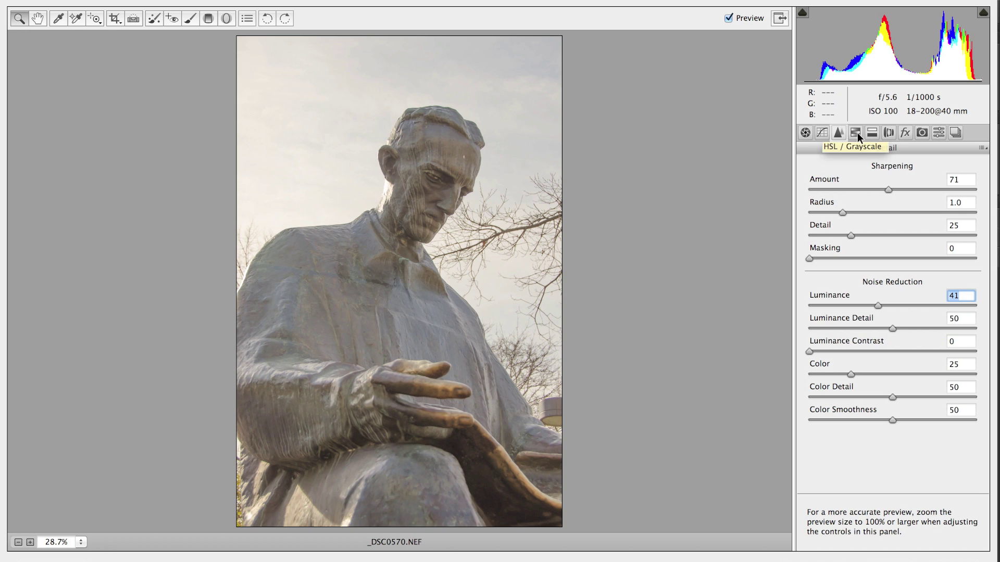
# Step: Enable lens profile corrections for the statue photo and open the developed image in Photoshop
pyautogui.click(887, 132)
pyautogui.click(820, 162)
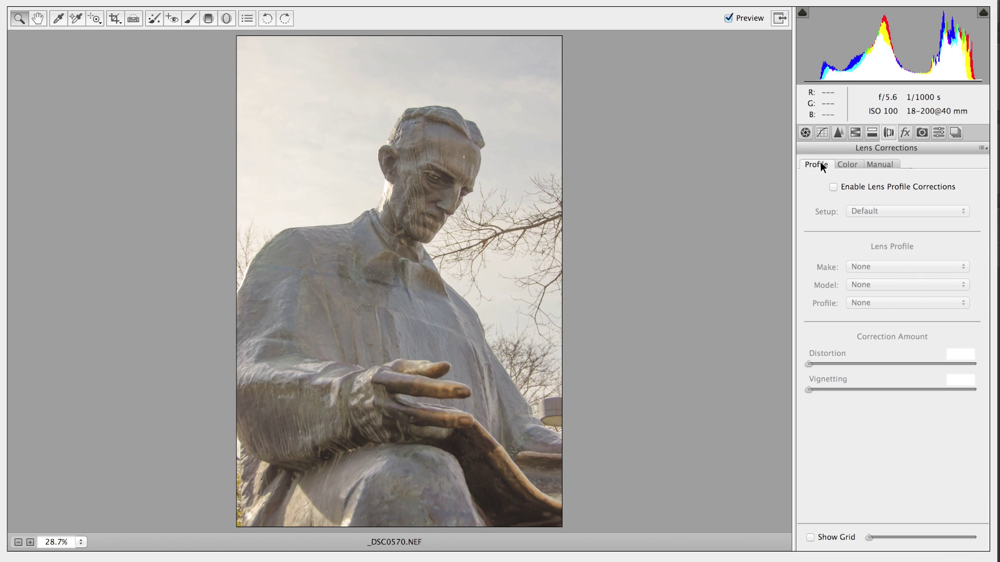
pyautogui.click(833, 186)
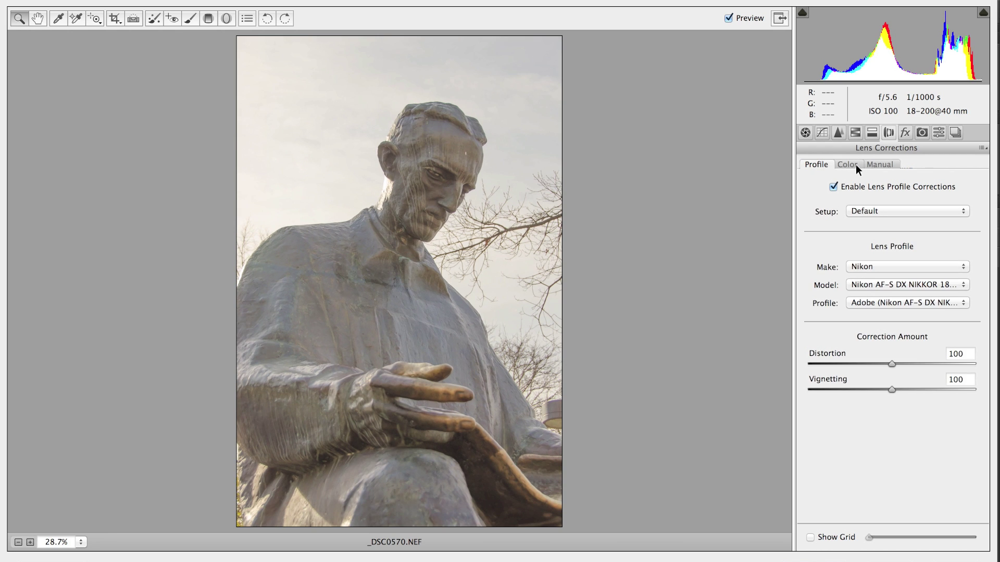
pyautogui.click(855, 165)
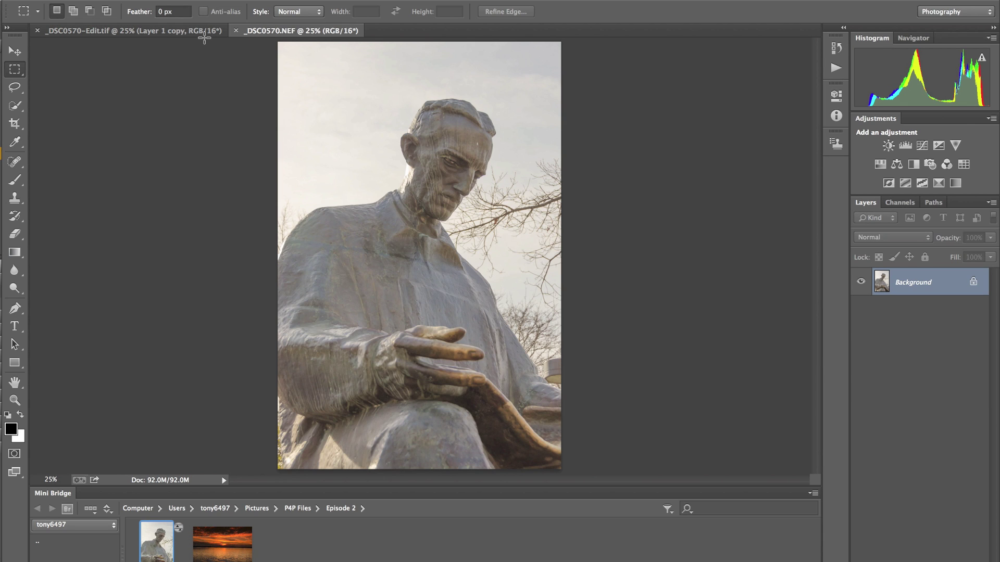
# Step: Open the raw sunset photo _DSC0744.NEF, raise its exposure slightly, and bring the image into Photoshop
pyautogui.click(198, 30)
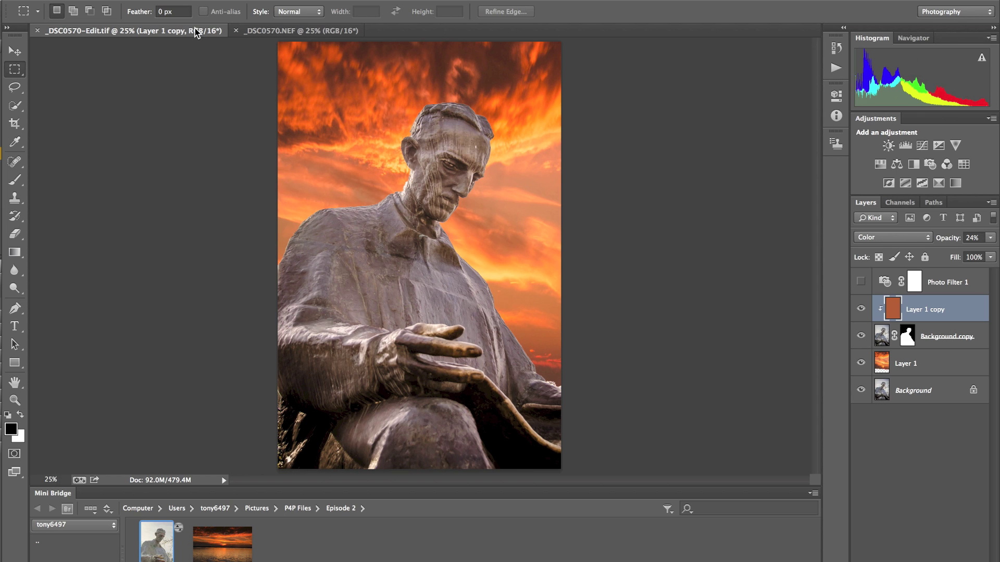
pyautogui.click(274, 32)
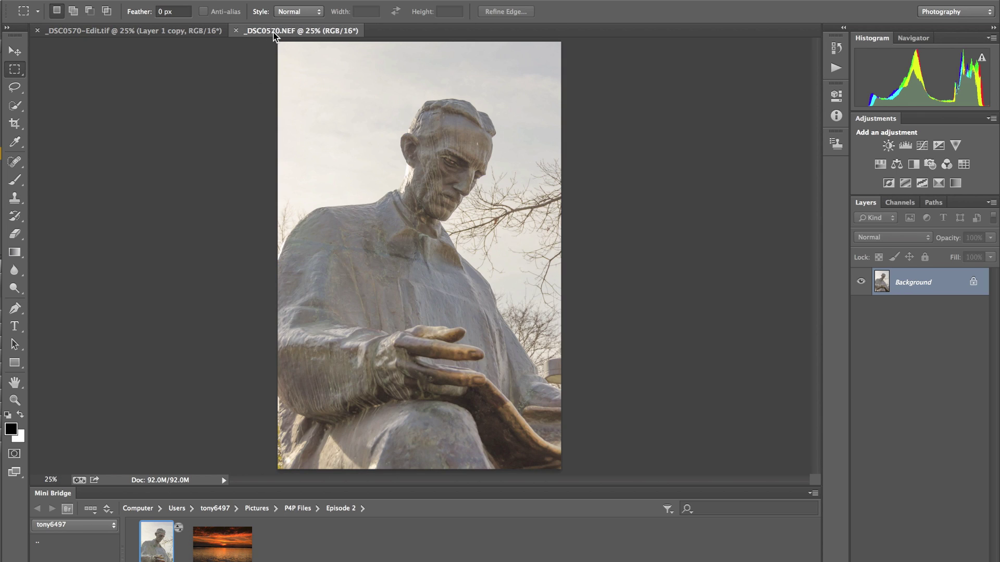
pyautogui.doubleClick(219, 542)
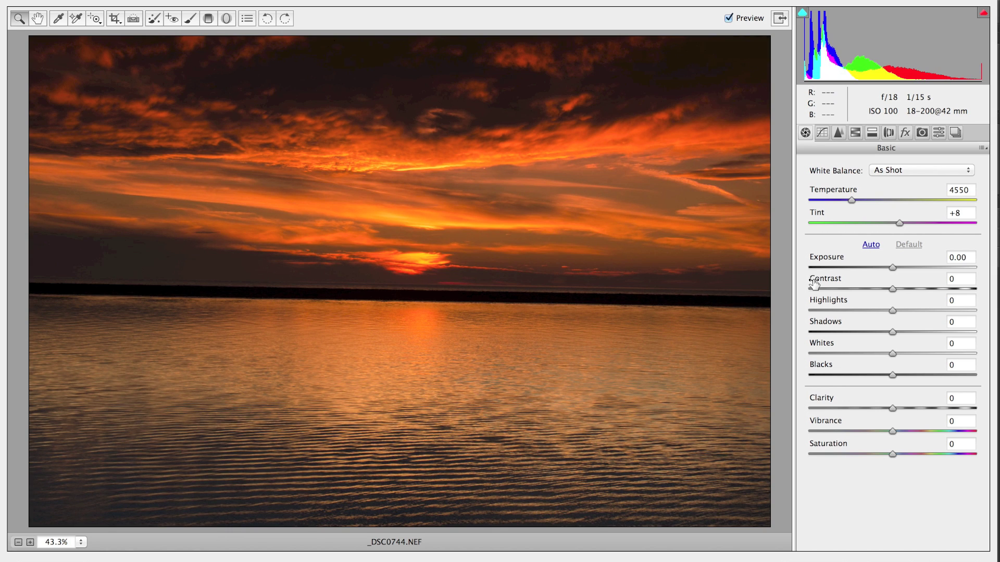
pyautogui.moveTo(890, 266); pyautogui.dragTo(911, 266)
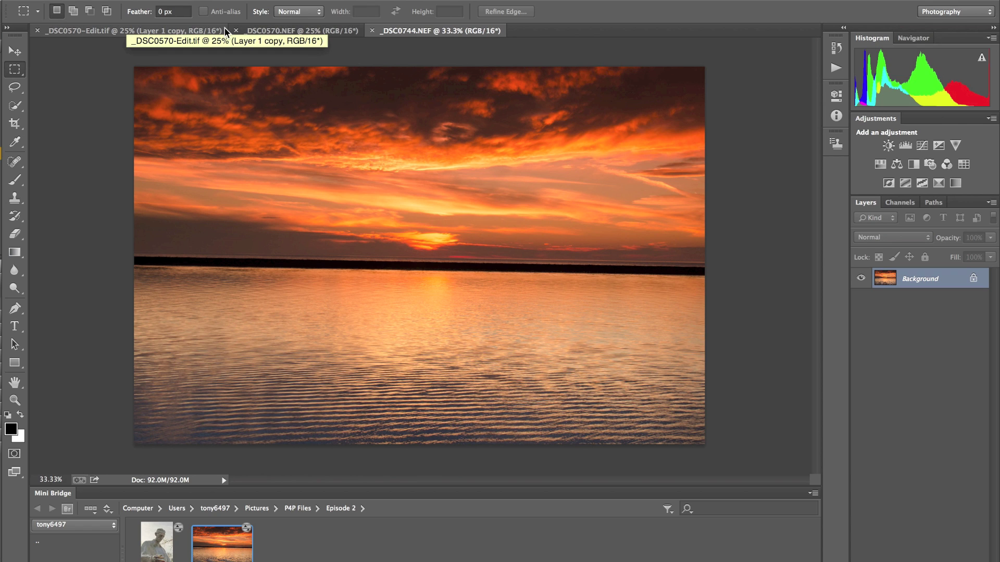
# Step: Duplicate the Background layer of the _DSC0570.NEF statue image and keep the copy as the active layer
pyautogui.click(286, 30)
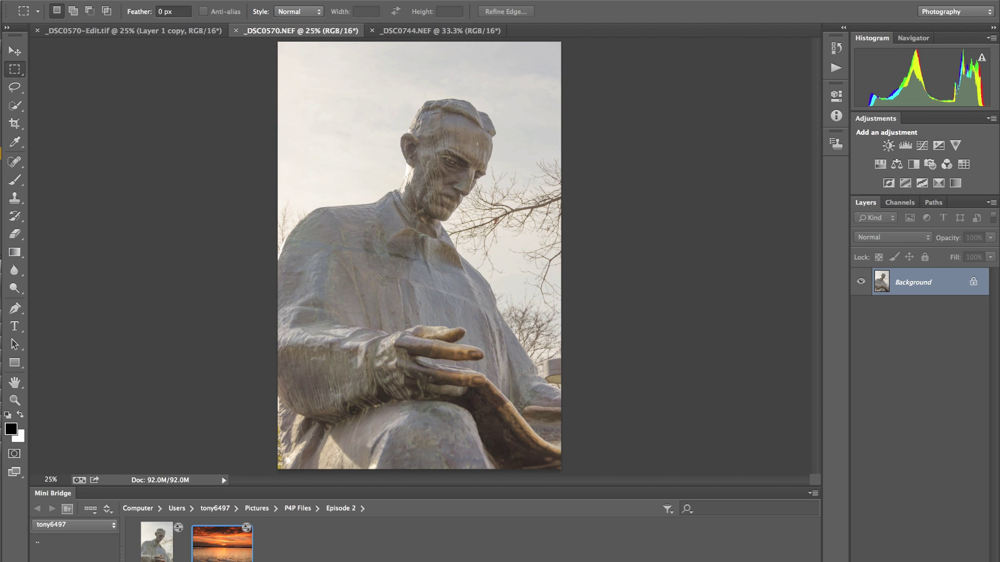
pyautogui.click(205, 0)
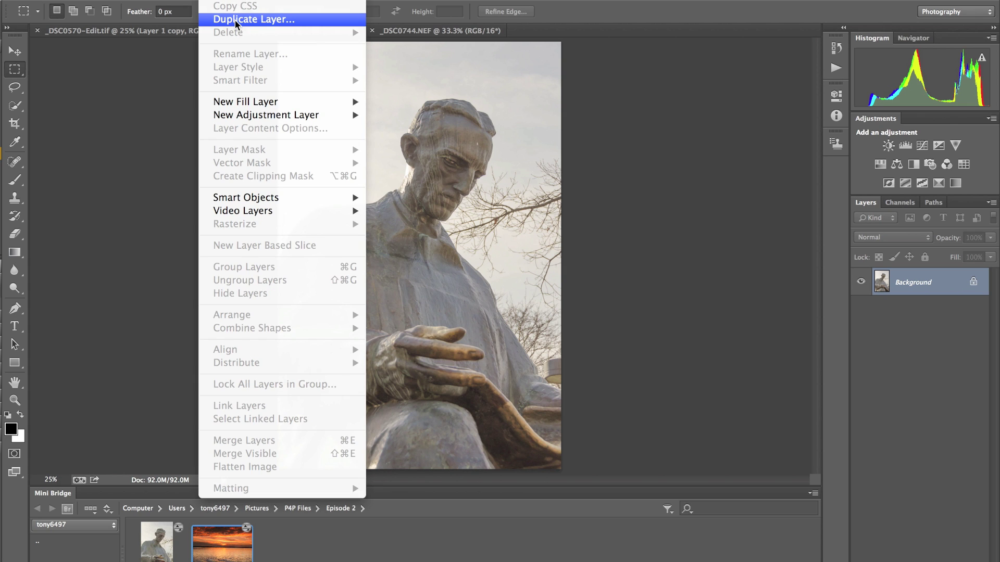
pyautogui.click(653, 139)
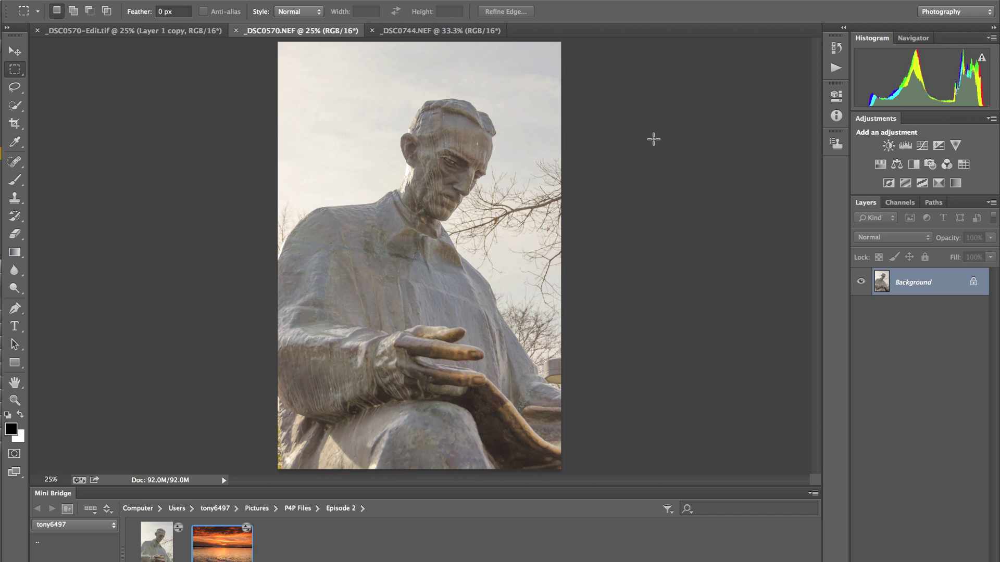
pyautogui.hotkey('ctrl', 'j')
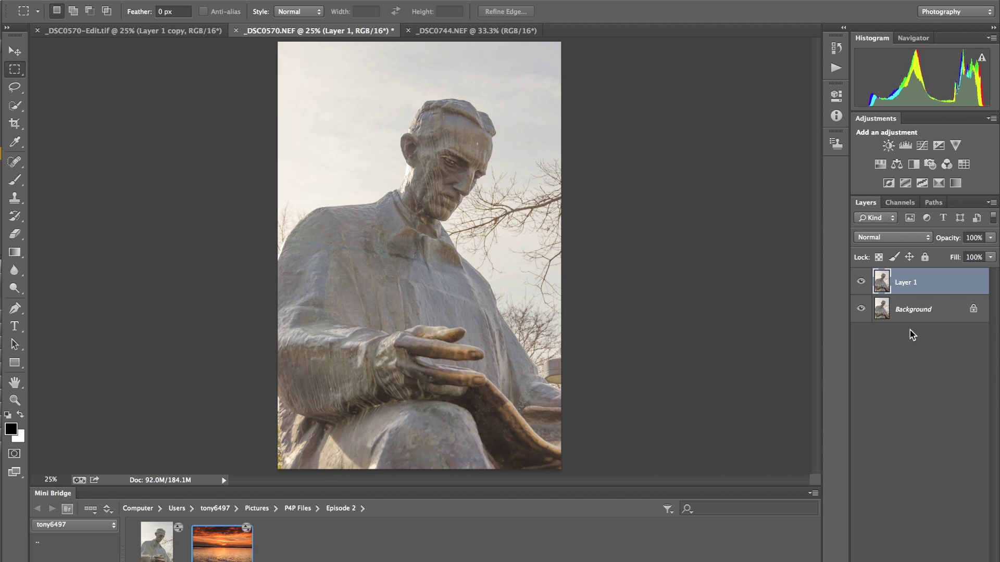
pyautogui.click(920, 314)
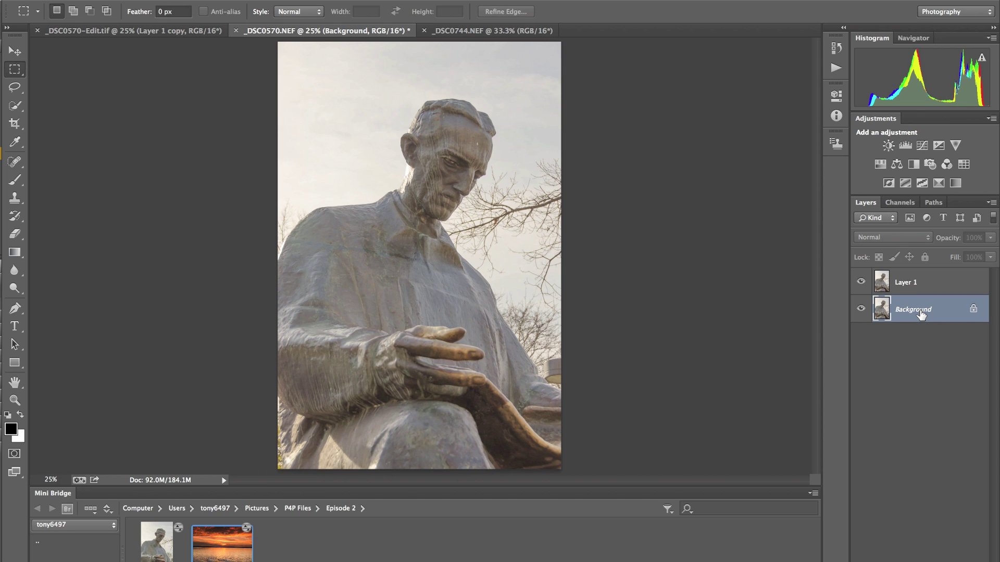
pyautogui.click(905, 287)
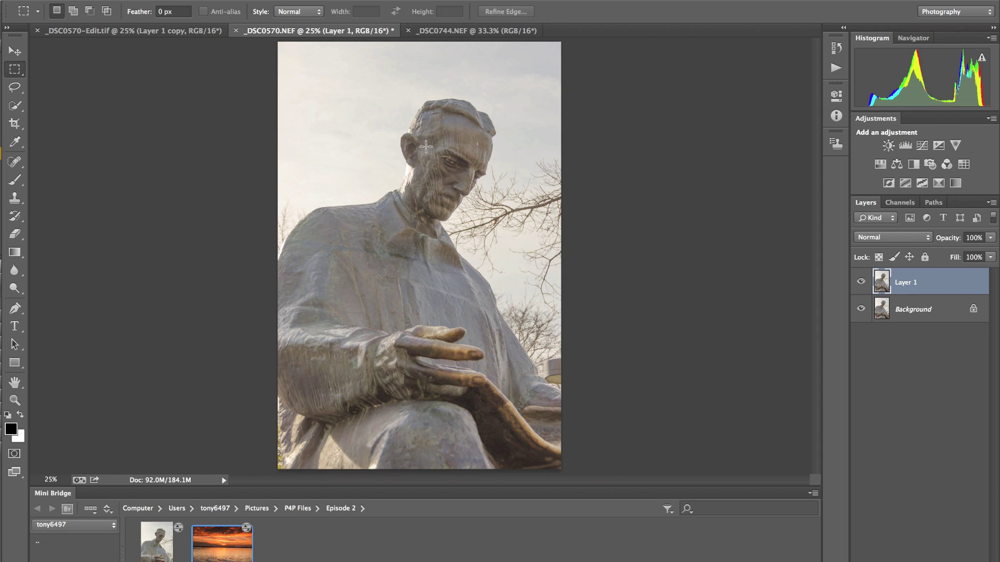
# Step: Select the entire statue on the duplicated layer with the Quick Selection tool at a brush size of 200
pyautogui.click(18, 106)
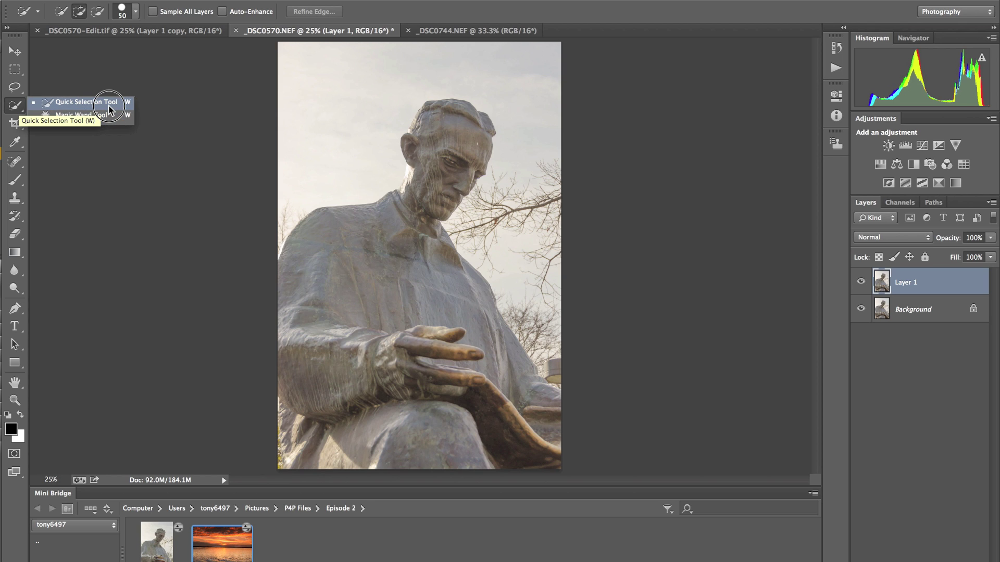
pyautogui.click(85, 102)
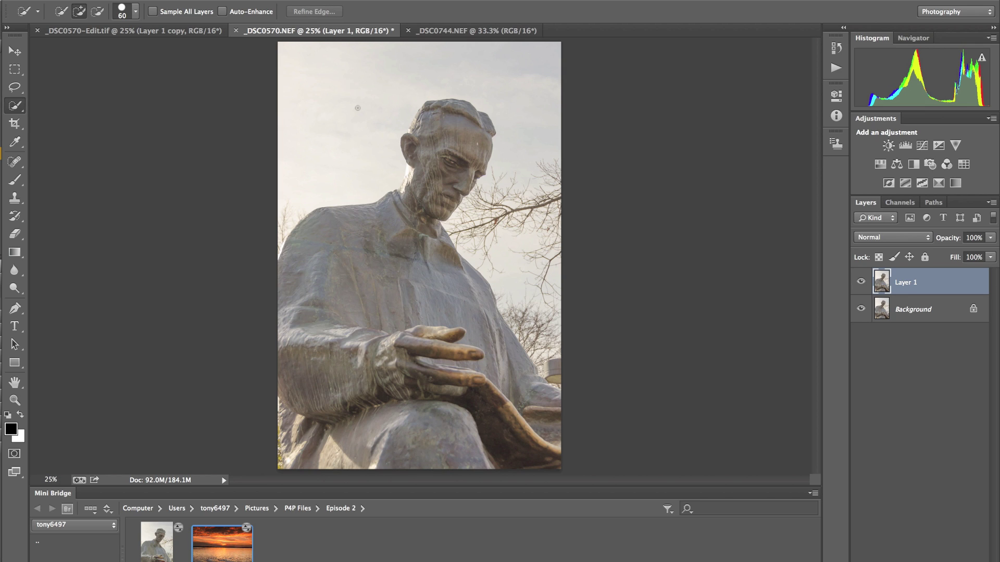
pyautogui.press(']')
pyautogui.press(']')
pyautogui.press(']')
pyautogui.press(']')
pyautogui.press(']')
pyautogui.press(']')
pyautogui.press(']')
pyautogui.press('[')
pyautogui.moveTo(440, 112)
pyautogui.mouseDown()
pyautogui.moveTo(415, 194)
pyautogui.moveTo(318, 254)
pyautogui.moveTo(307, 325)
pyautogui.moveTo(347, 312)
pyautogui.moveTo(398, 265)
pyautogui.moveTo(416, 291)
pyautogui.moveTo(437, 284)
pyautogui.moveTo(453, 296)
pyautogui.moveTo(536, 415)
pyautogui.moveTo(493, 422)
pyautogui.moveTo(468, 384)
pyautogui.moveTo(458, 414)
pyautogui.moveTo(385, 417)
pyautogui.moveTo(326, 384)
pyautogui.mouseUp()
pyautogui.moveTo(330, 333); pyautogui.dragTo(334, 328)
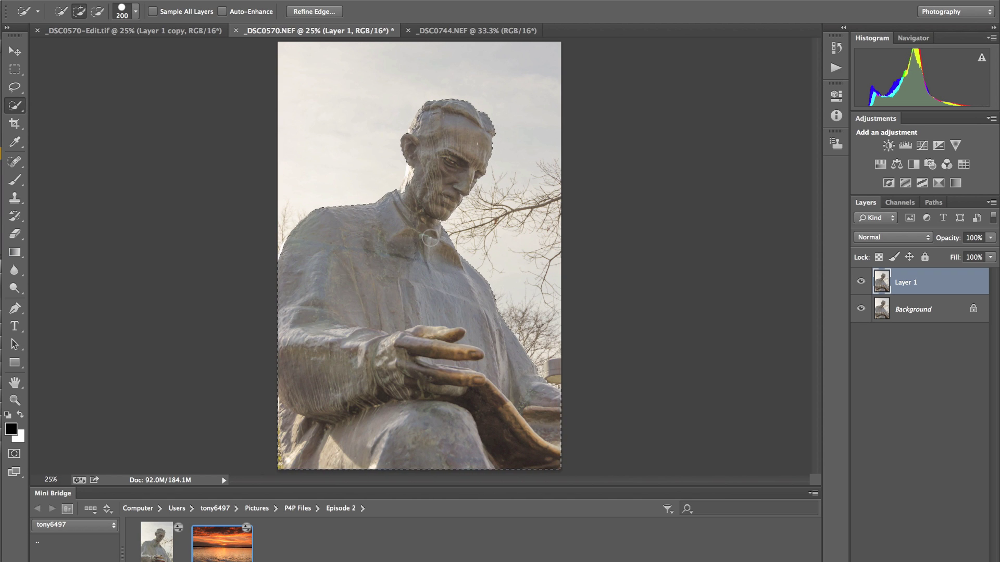
# Step: Examine the statue selection's edge at 100% zoom around the shoulders, neck, ear and head, and down the robe on the branch side
pyautogui.press('super+equal')
pyautogui.press('super+equal')
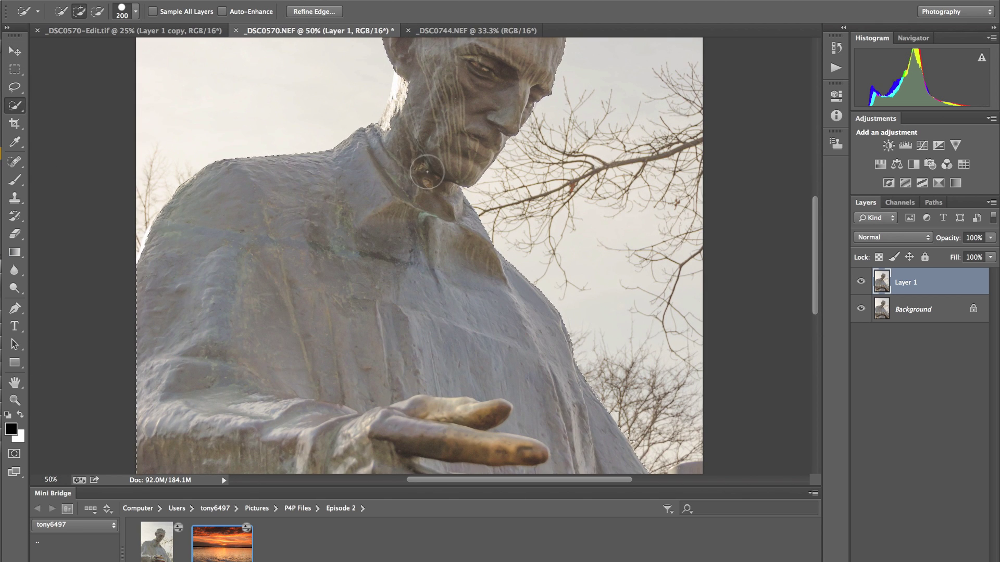
pyautogui.press('super+equal')
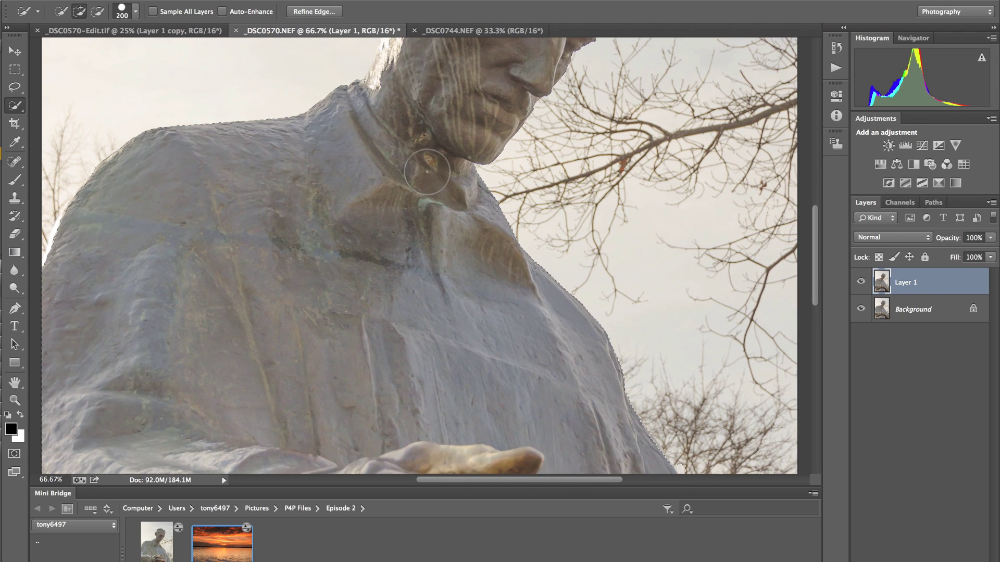
pyautogui.press('super+equal')
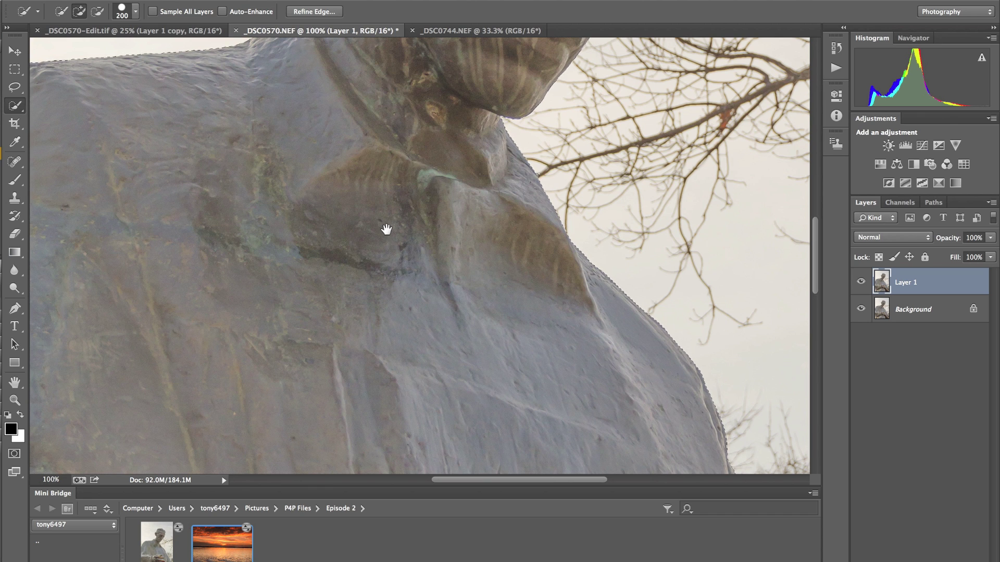
pyautogui.press('space')
pyautogui.moveTo(384, 158); pyautogui.dragTo(396, 462)
pyautogui.moveTo(447, 257); pyautogui.dragTo(437, 313)
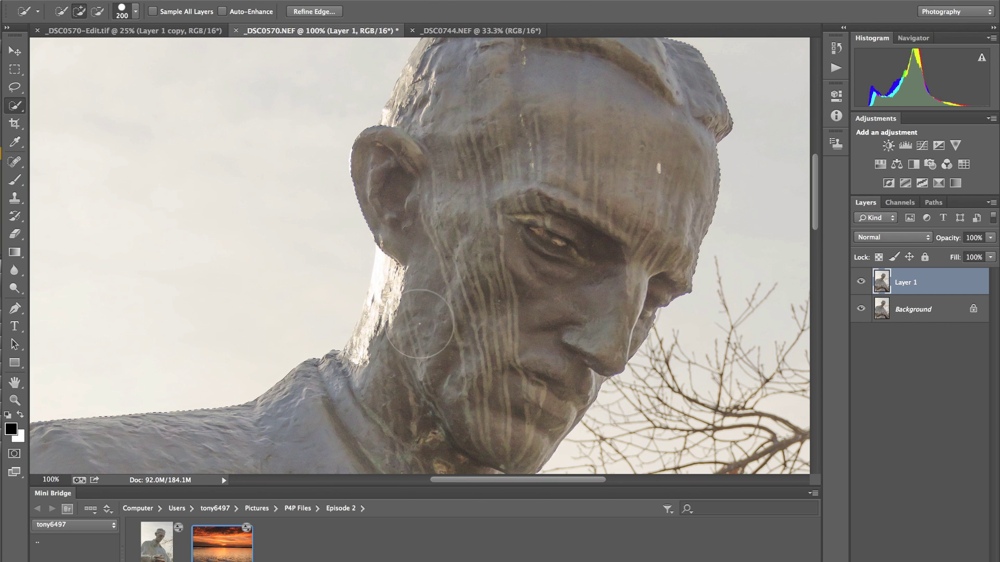
pyautogui.click(417, 287)
pyautogui.moveTo(417, 286)
pyautogui.mouseDown()
pyautogui.moveTo(411, 276)
pyautogui.moveTo(392, 341)
pyautogui.moveTo(400, 313)
pyautogui.mouseUp()
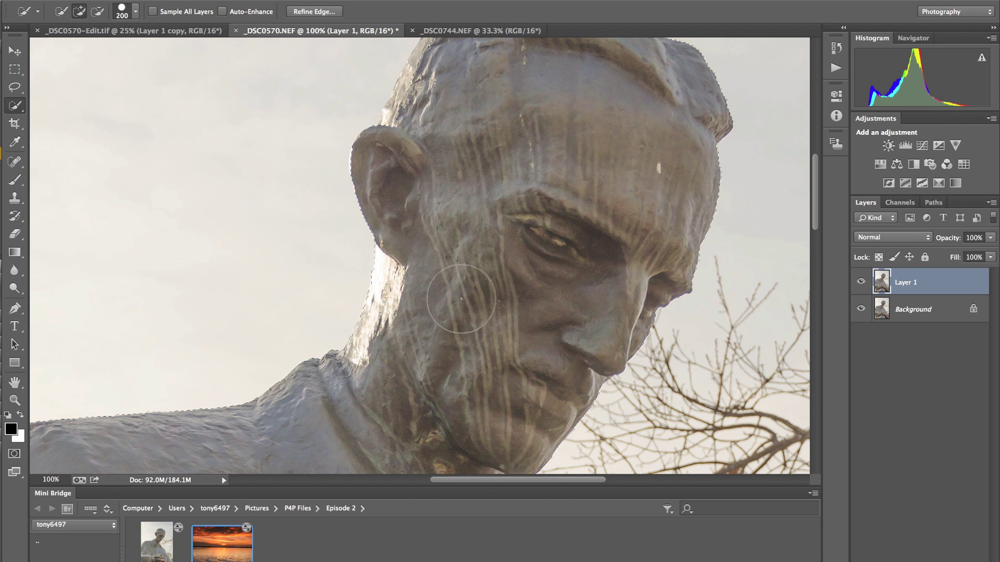
pyautogui.moveTo(384, 78)
pyautogui.mouseDown()
pyautogui.moveTo(469, 73)
pyautogui.moveTo(542, 94)
pyautogui.moveTo(524, 117)
pyautogui.moveTo(505, 236)
pyautogui.mouseUp()
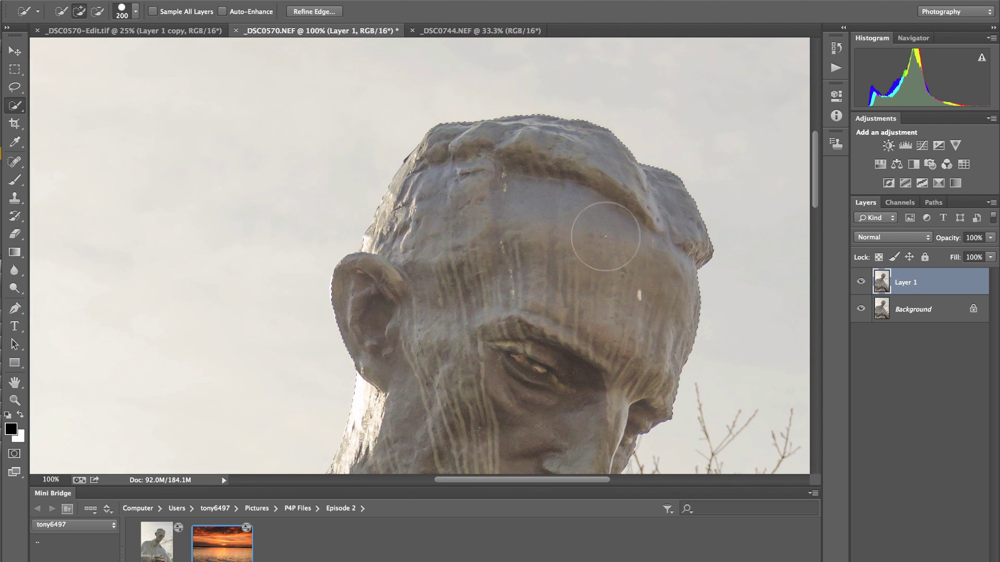
pyautogui.moveTo(547, 285); pyautogui.dragTo(578, 110)
pyautogui.moveTo(513, 273); pyautogui.dragTo(541, 127)
pyautogui.moveTo(523, 364); pyautogui.dragTo(385, 224)
pyautogui.moveTo(499, 362); pyautogui.dragTo(349, 207)
pyautogui.moveTo(397, 372)
pyautogui.mouseDown()
pyautogui.moveTo(369, 340)
pyautogui.moveTo(336, 258)
pyautogui.moveTo(406, 264)
pyautogui.mouseUp()
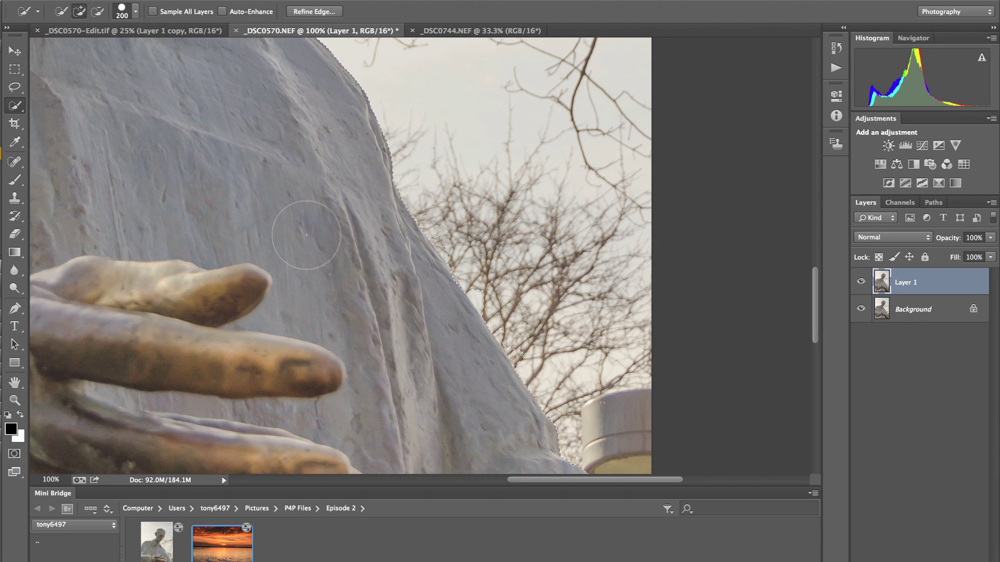
# Step: Reduce the Quick Selection brush to 100 and touch up the selection edge where the robe meets the bare branches
pyautogui.press('alt')
pyautogui.press('alt')
pyautogui.press('alt')
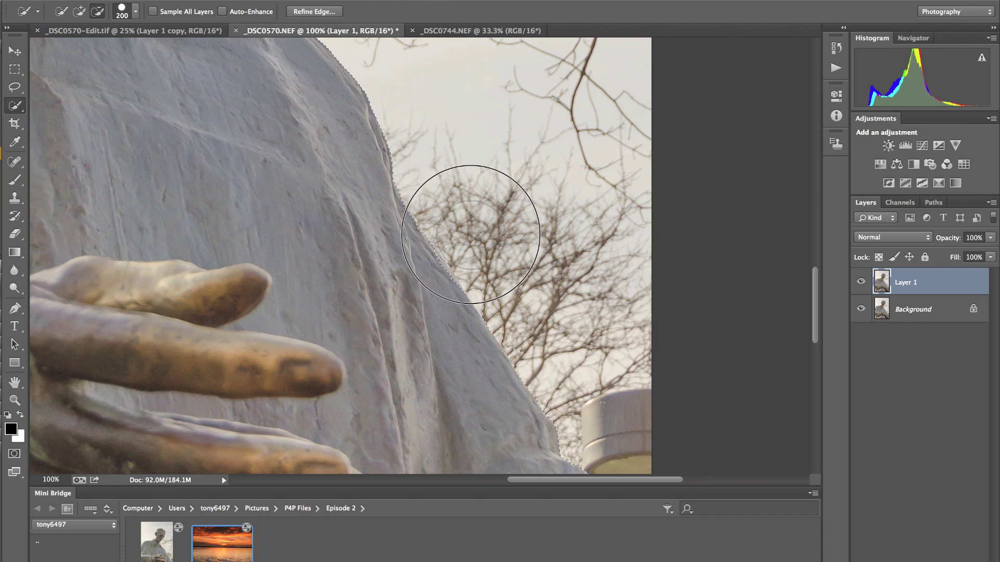
pyautogui.press('[')
pyautogui.press('[')
pyautogui.press('[')
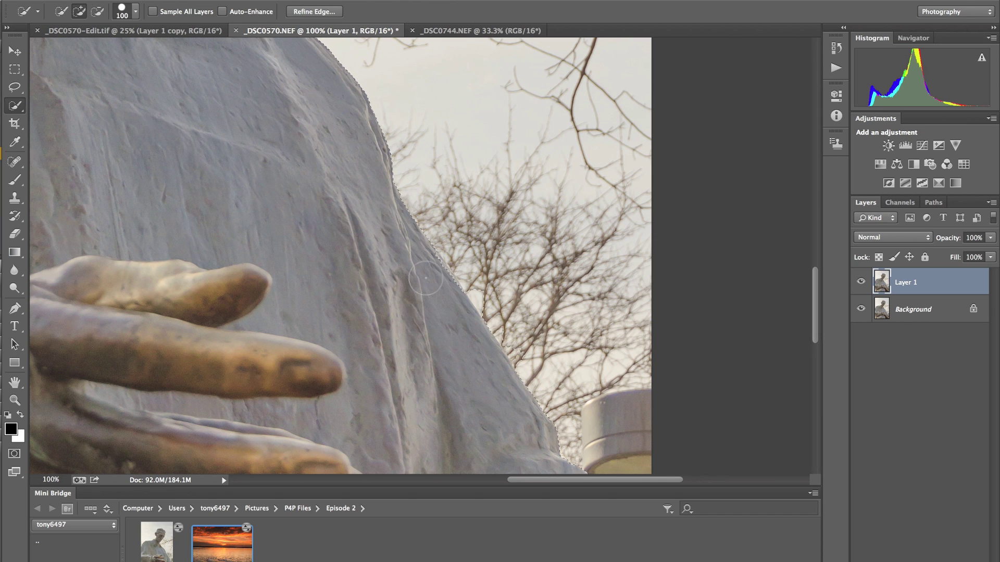
pyautogui.press('[')
pyautogui.click(426, 270)
pyautogui.press('alt')
pyautogui.moveTo(482, 285)
pyautogui.mouseDown()
pyautogui.moveTo(503, 307)
pyautogui.moveTo(522, 305)
pyautogui.mouseUp()
# Step: Clean up the selection around the lamp above the statue's forearm, subtracting the lamp from it
pyautogui.moveTo(453, 357); pyautogui.dragTo(346, 181)
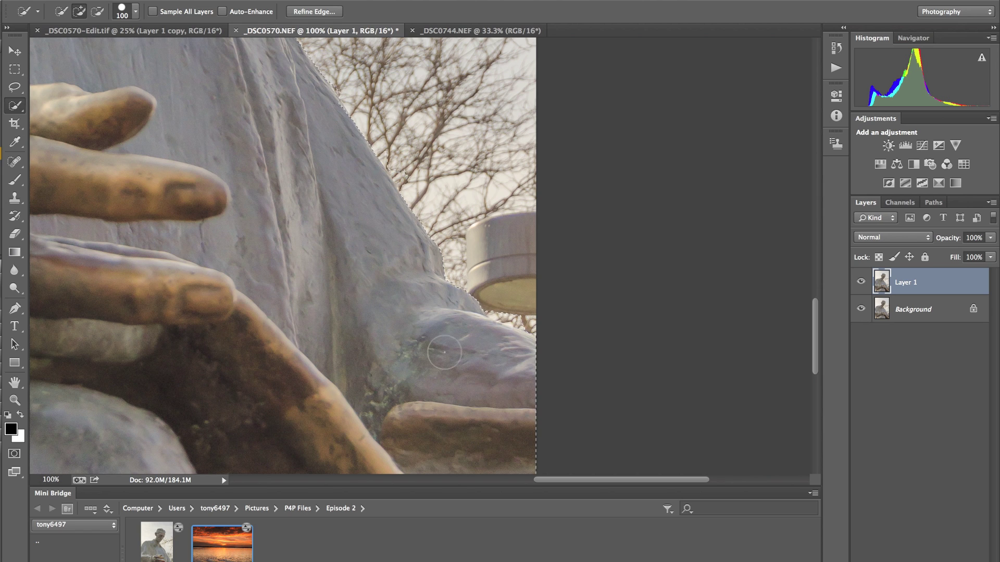
pyautogui.moveTo(513, 301); pyautogui.dragTo(503, 302)
pyautogui.press('alt')
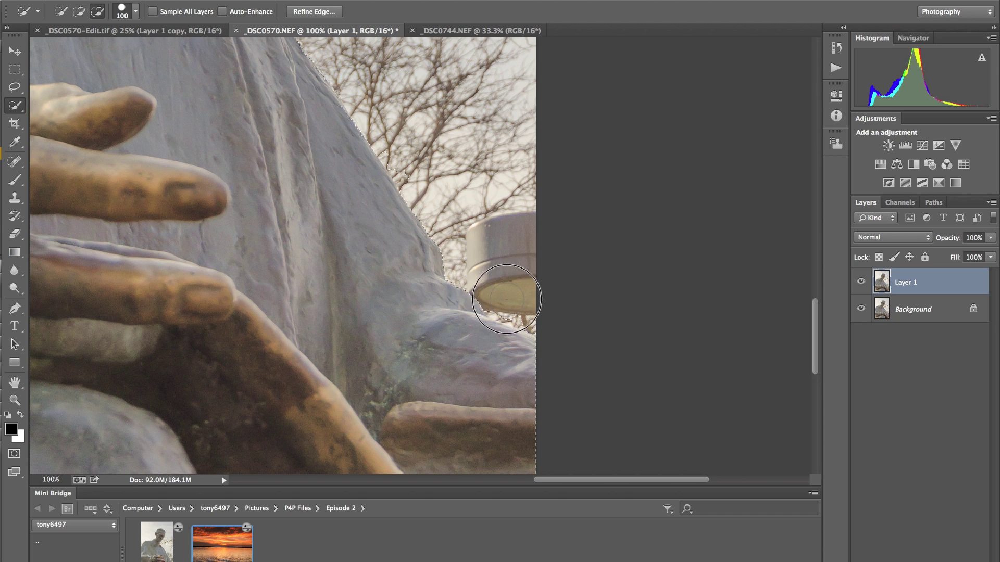
pyautogui.moveTo(514, 308); pyautogui.dragTo(478, 289)
pyautogui.moveTo(438, 315); pyautogui.dragTo(607, 315)
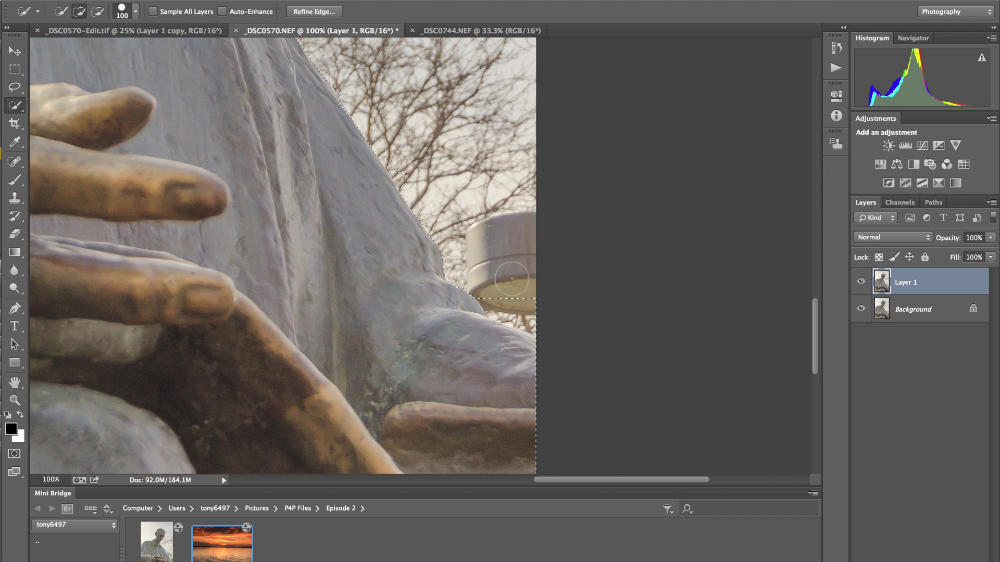
pyautogui.press('alt')
# Step: Subtract the strip of yellow foliage along the photo's lower-left edge, below the statue's sleeve, from the selection
pyautogui.hscroll(-10, 631, 314)
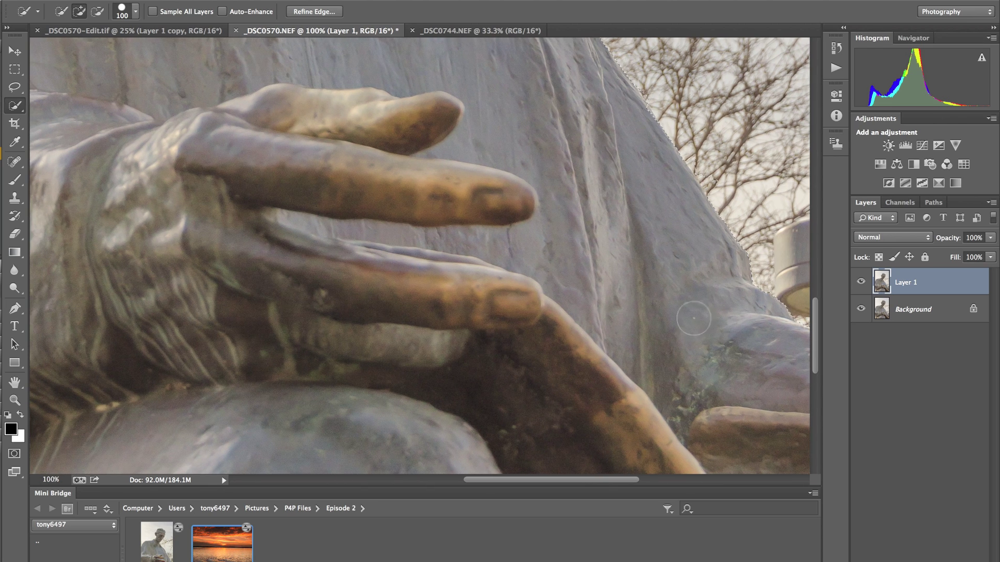
pyautogui.hscroll(-15, 340, 315)
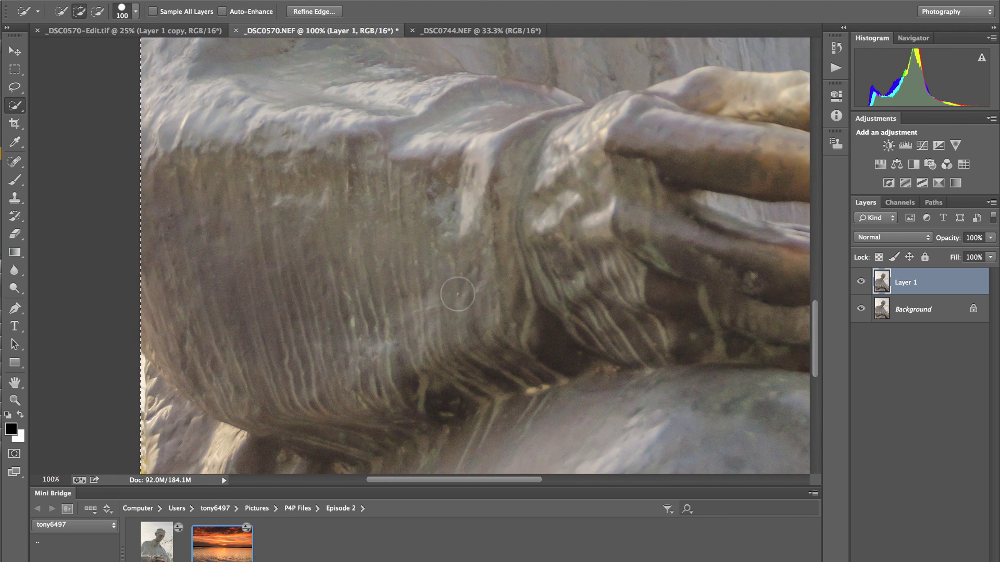
pyautogui.moveTo(529, 293); pyautogui.dragTo(603, 274)
pyautogui.moveTo(439, 314); pyautogui.dragTo(443, 123)
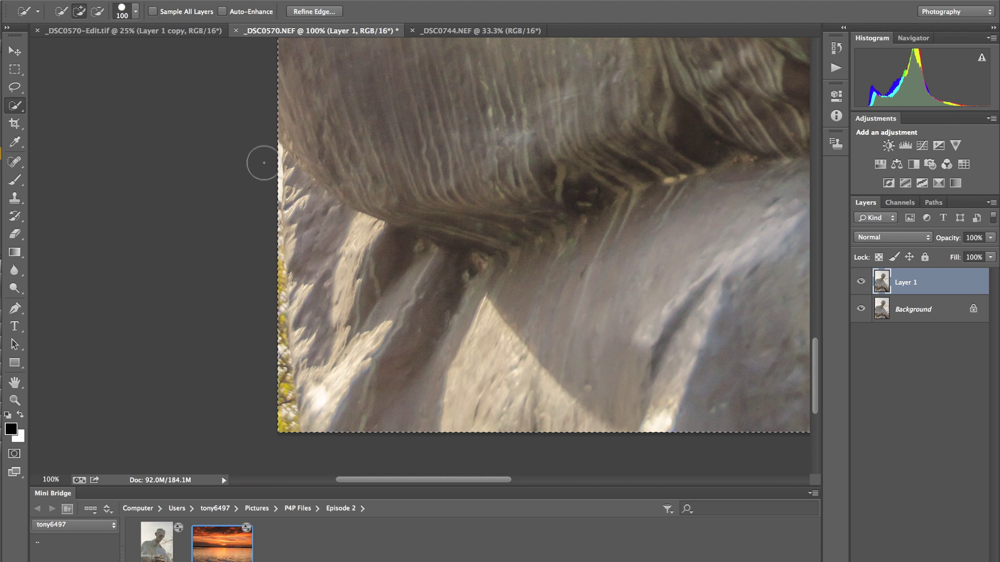
pyautogui.press('alt')
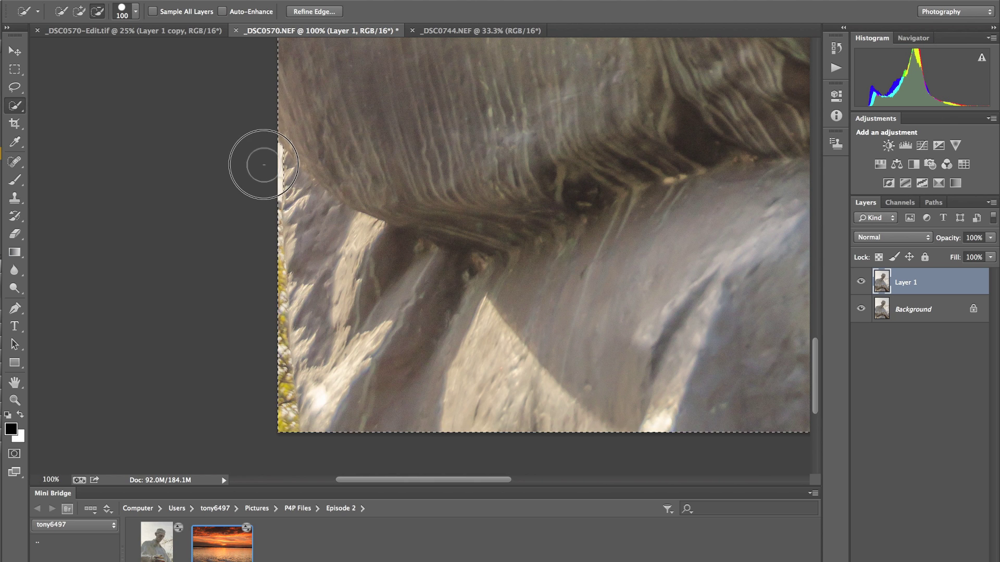
pyautogui.moveTo(265, 203)
pyautogui.mouseDown()
pyautogui.moveTo(264, 383)
pyautogui.moveTo(278, 425)
pyautogui.mouseUp()
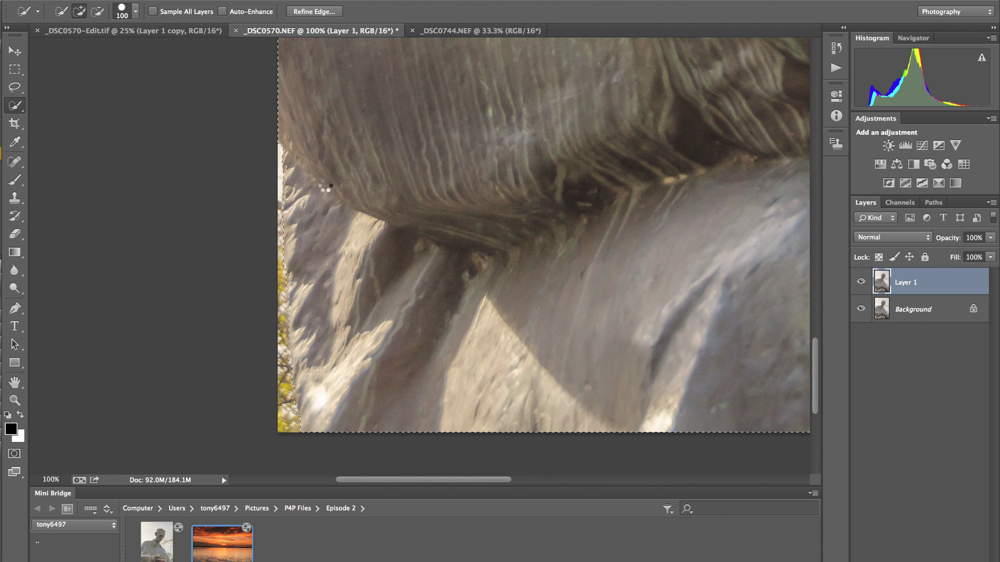
pyautogui.press('alt')
# Step: Examine the selection edge up along the sleeve and shoulder, and the whole statue fitted in view
pyautogui.press('space')
pyautogui.scroll(10, 391, 315)
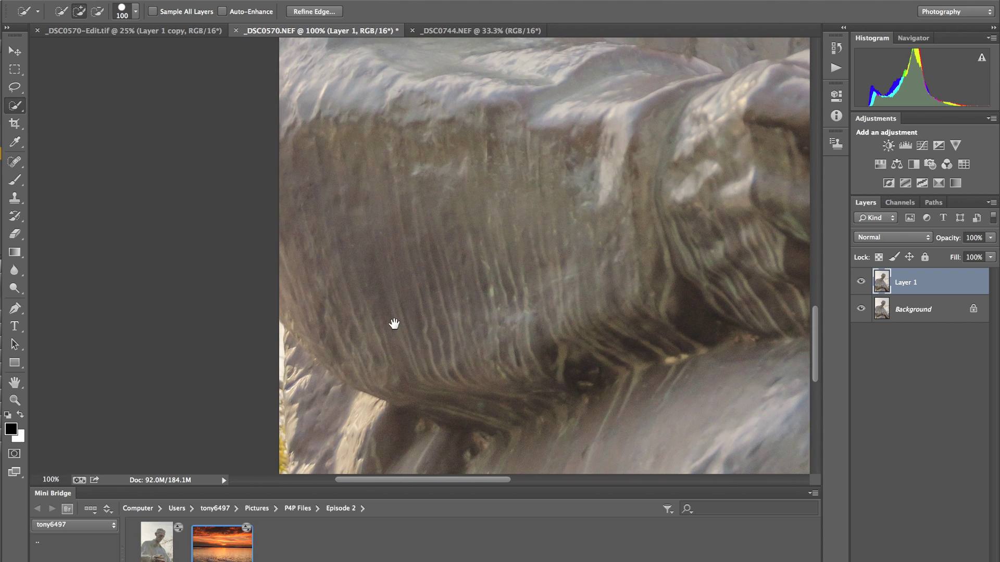
pyautogui.rightClick(390, 200)
pyautogui.press('Escape')
pyautogui.press('space')
pyautogui.moveTo(407, 205); pyautogui.dragTo(389, 485)
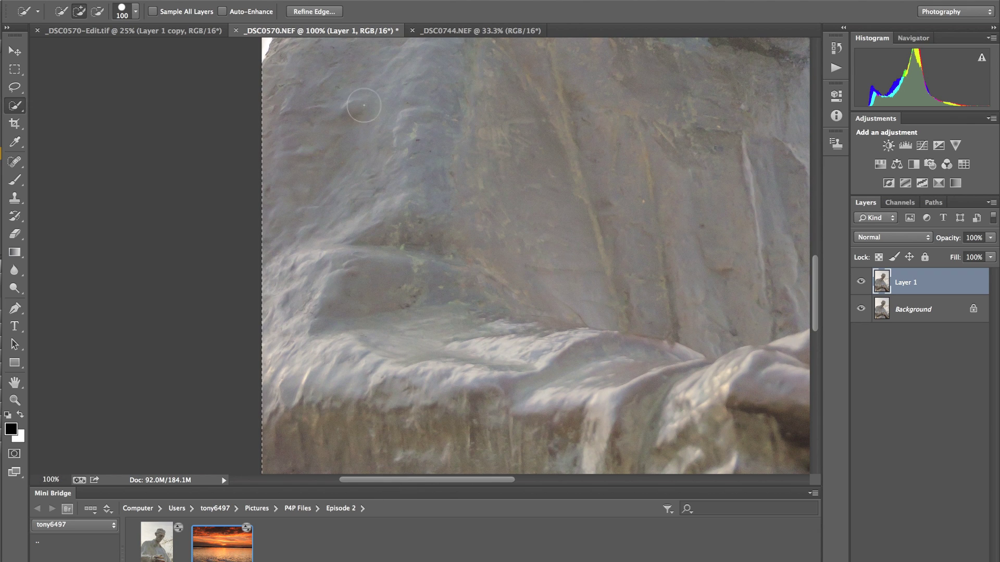
pyautogui.moveTo(364, 105); pyautogui.dragTo(384, 381)
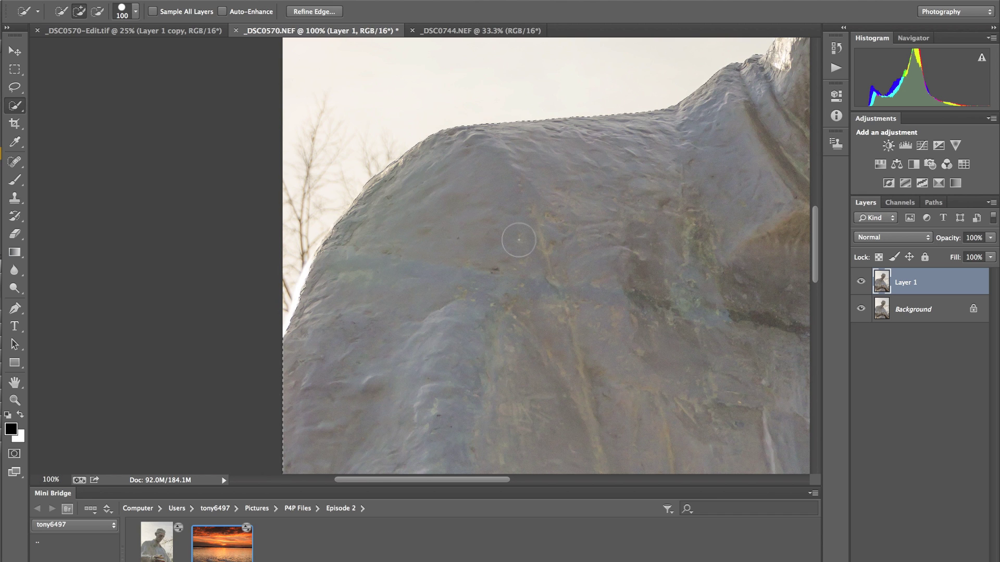
pyautogui.press('super+d')
pyautogui.press('super+0')
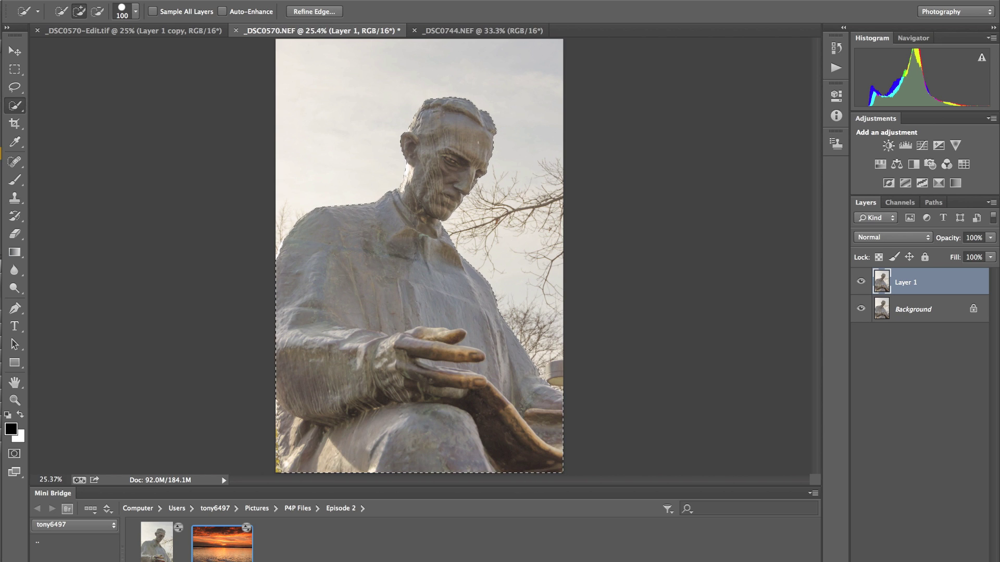
# Step: Open Refine Edge for the statue selection and preview it with the On Black view
pyautogui.click(315, 12)
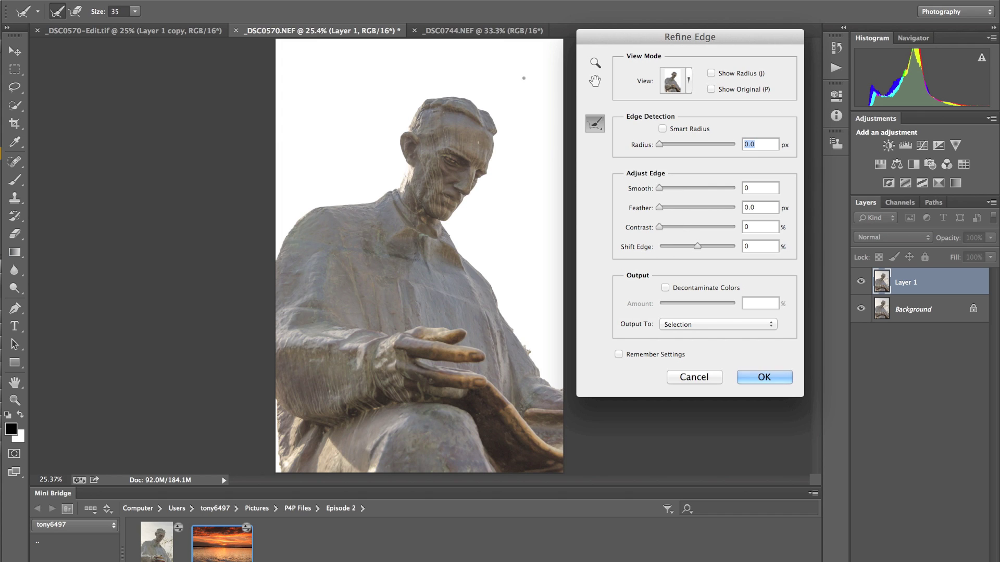
pyautogui.click(688, 83)
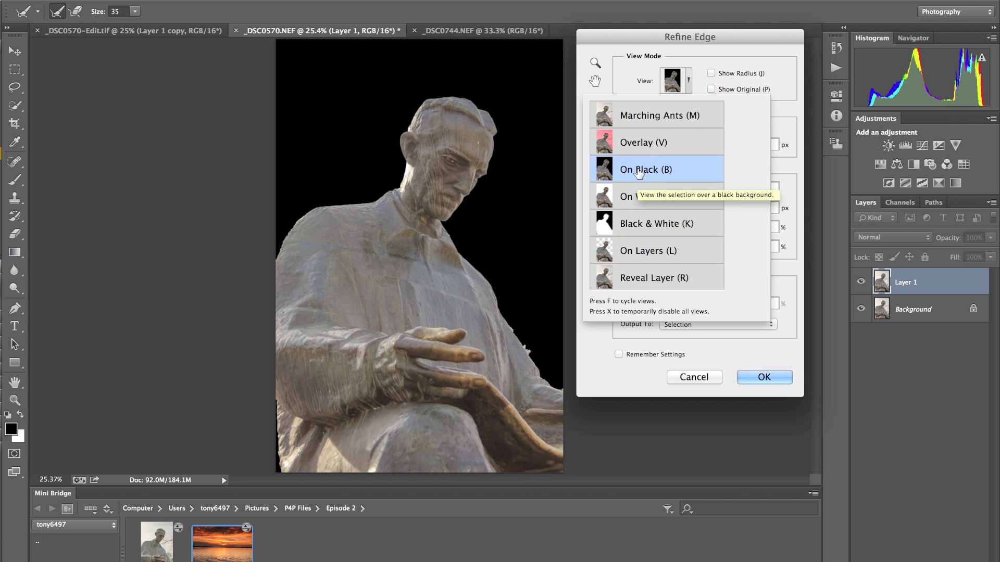
pyautogui.click(672, 82)
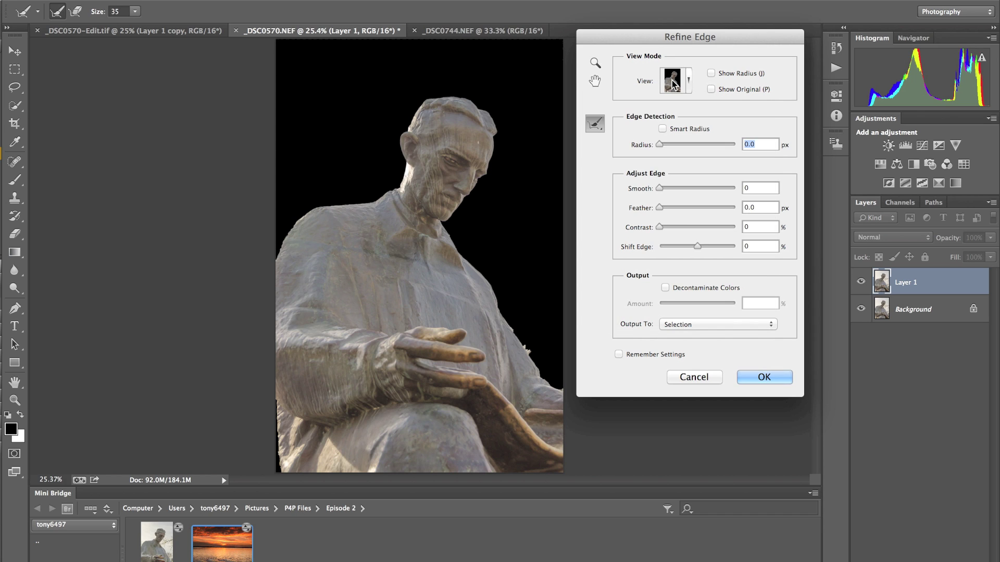
# Step: Enable Smart Radius with a radius of 8.5 px and brush over the rough robe edge above the forearm to refine it
pyautogui.click(663, 129)
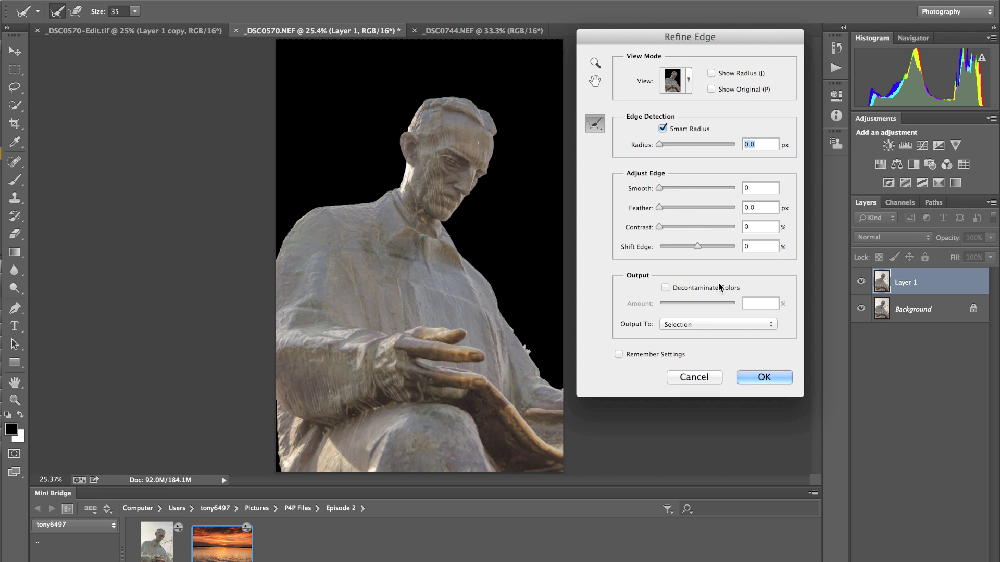
pyautogui.moveTo(659, 144); pyautogui.dragTo(688, 144)
pyautogui.moveTo(522, 347); pyautogui.dragTo(533, 363)
pyautogui.moveTo(525, 348); pyautogui.dragTo(530, 355)
pyautogui.click(525, 346)
# Step: Set Smooth to 13 and Feather to 3.2 px for the edge, and enable Decontaminate Colors
pyautogui.moveTo(658, 186); pyautogui.dragTo(670, 185)
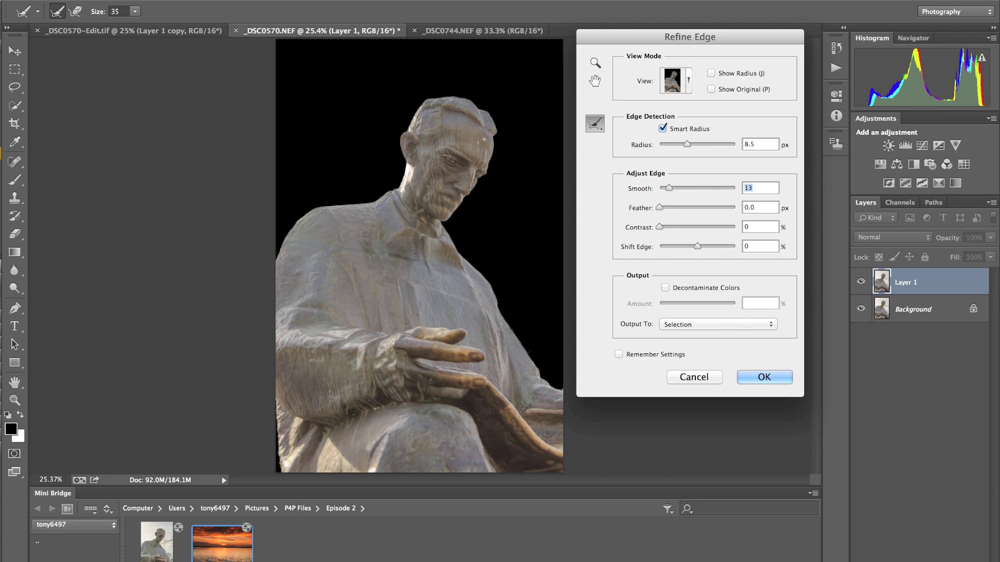
pyautogui.moveTo(659, 208); pyautogui.dragTo(672, 208)
pyautogui.click(665, 288)
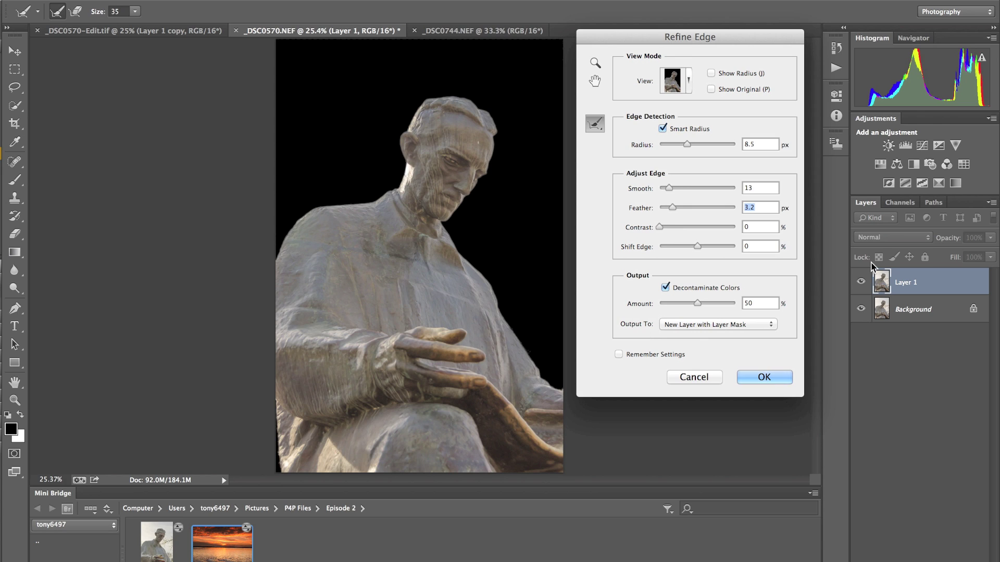
# Step: Output the refined statue selection to a New Layer with Layer Mask
pyautogui.click(769, 327)
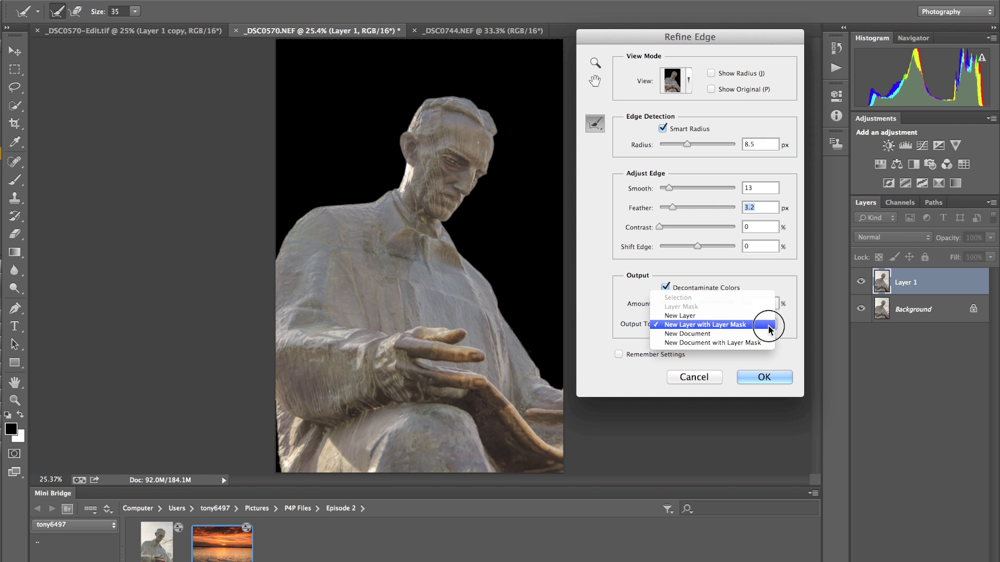
pyautogui.click(731, 324)
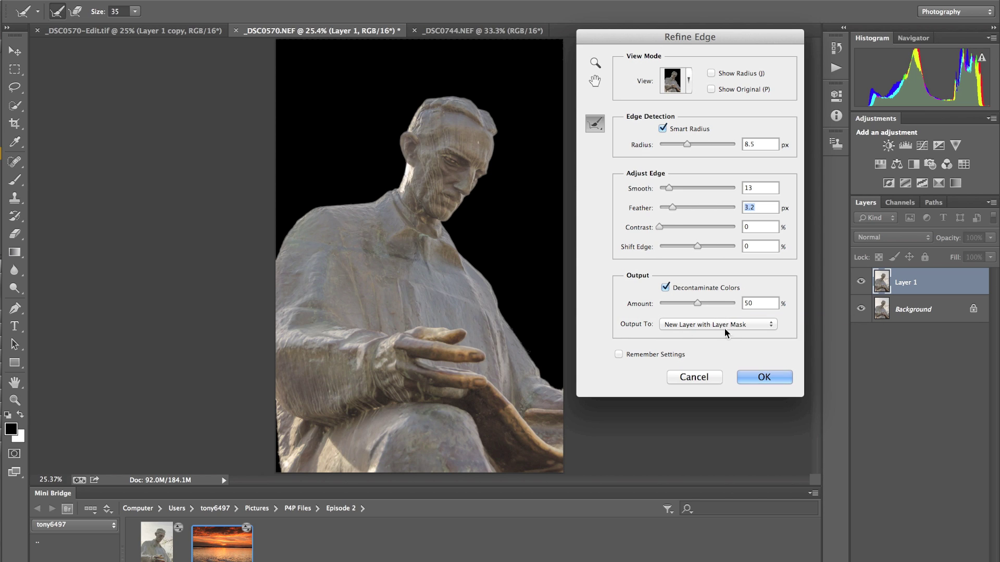
pyautogui.click(763, 376)
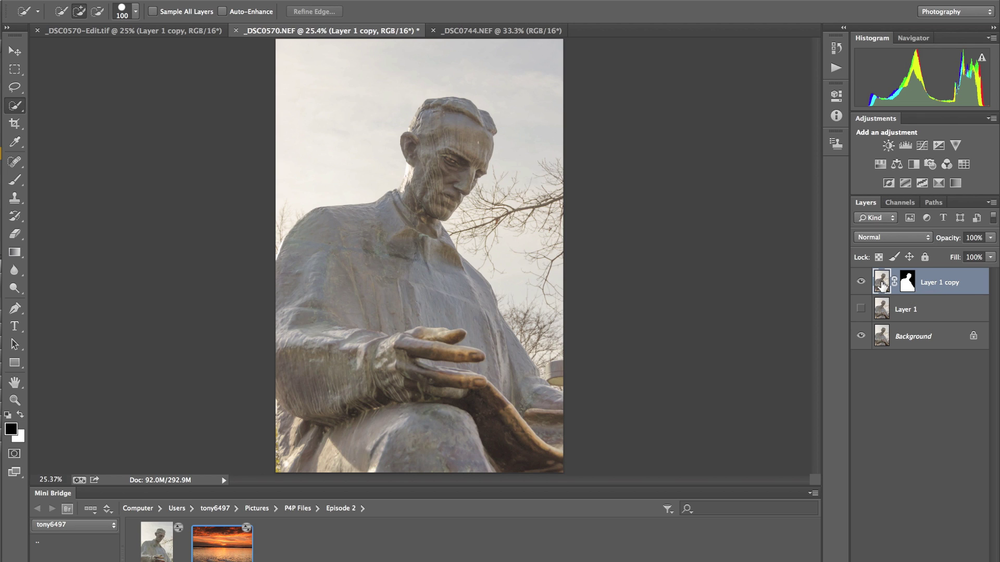
# Step: Switch to the _DSC0744.NEF sunset image and duplicate its Background layer
pyautogui.click(467, 35)
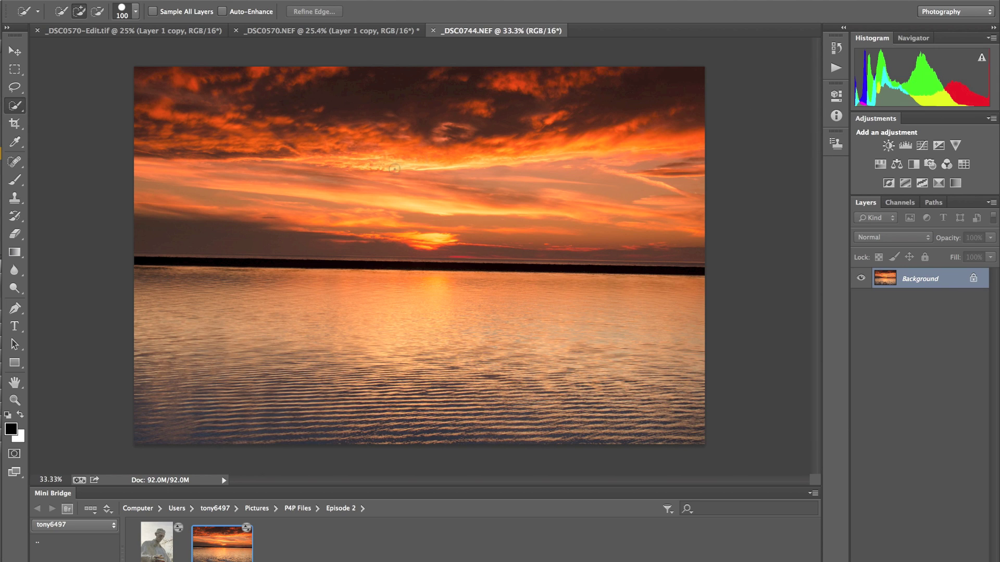
pyautogui.moveTo(981, 445)
pyautogui.hotkey('ctrl', 'j')
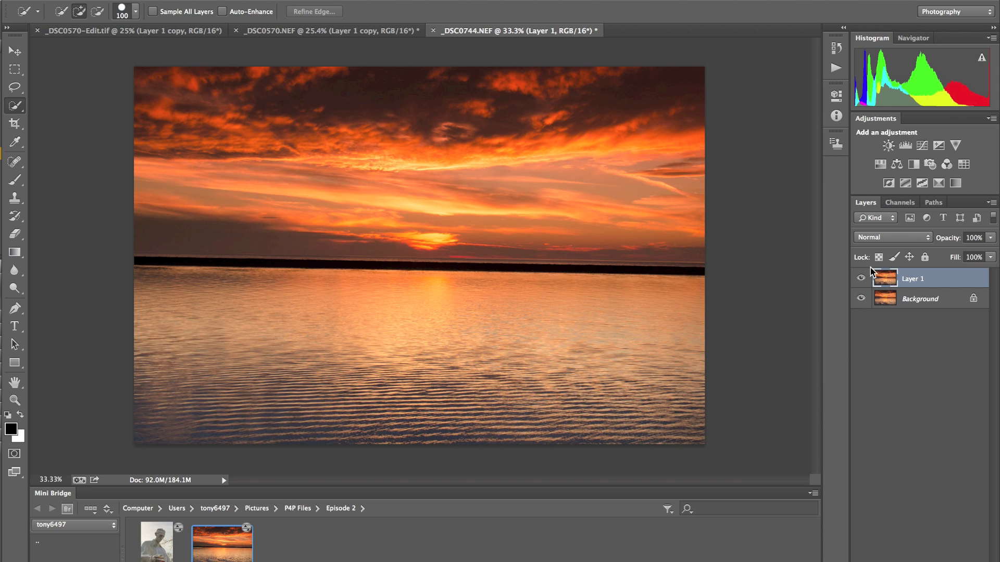
# Step: Copy the duplicated sunset layer into the _DSC0570.NEF statue document with the Move tool, placing it above the masked statue layer
pyautogui.click(15, 52)
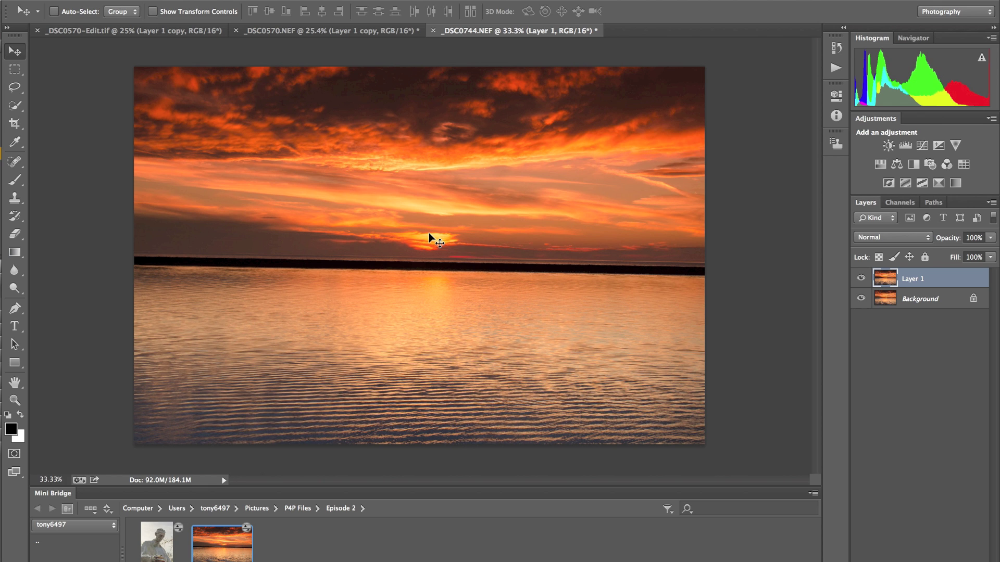
pyautogui.moveTo(429, 232); pyautogui.dragTo(351, 52)
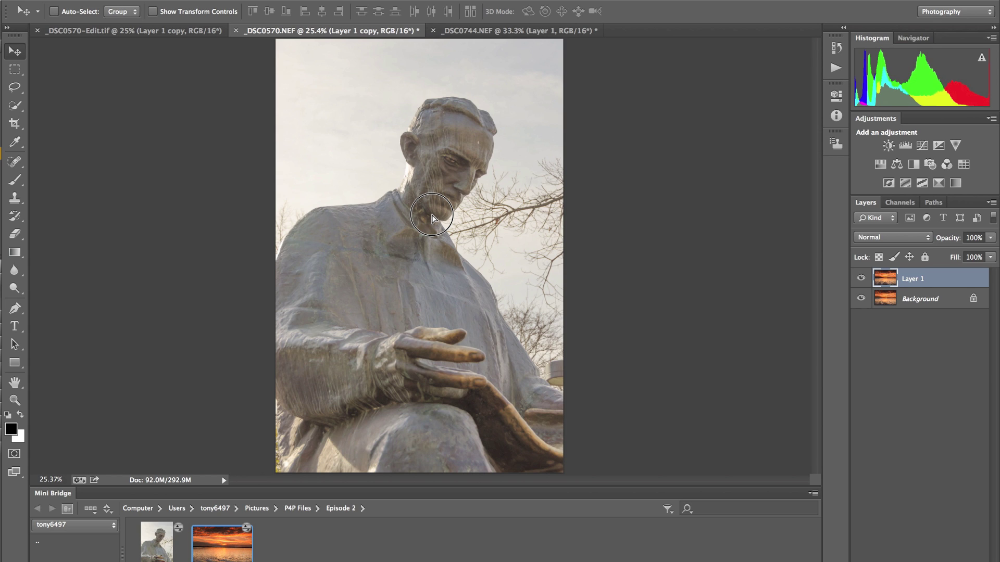
pyautogui.moveTo(431, 214); pyautogui.dragTo(431, 214)
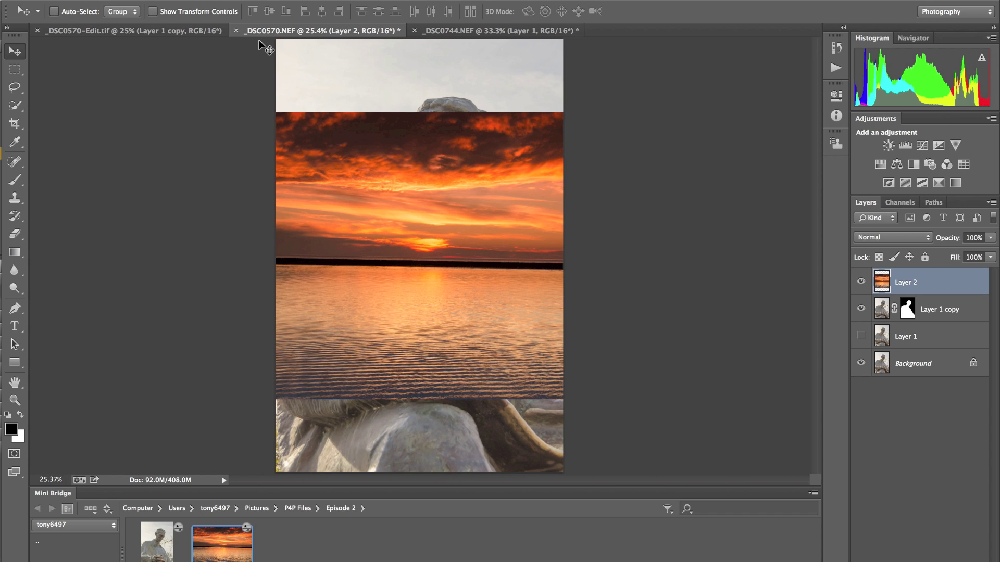
# Step: Free Transform the sunset layer and stretch its upper edge to the top of the canvas, at 125.49% height
pyautogui.click(141, 0)
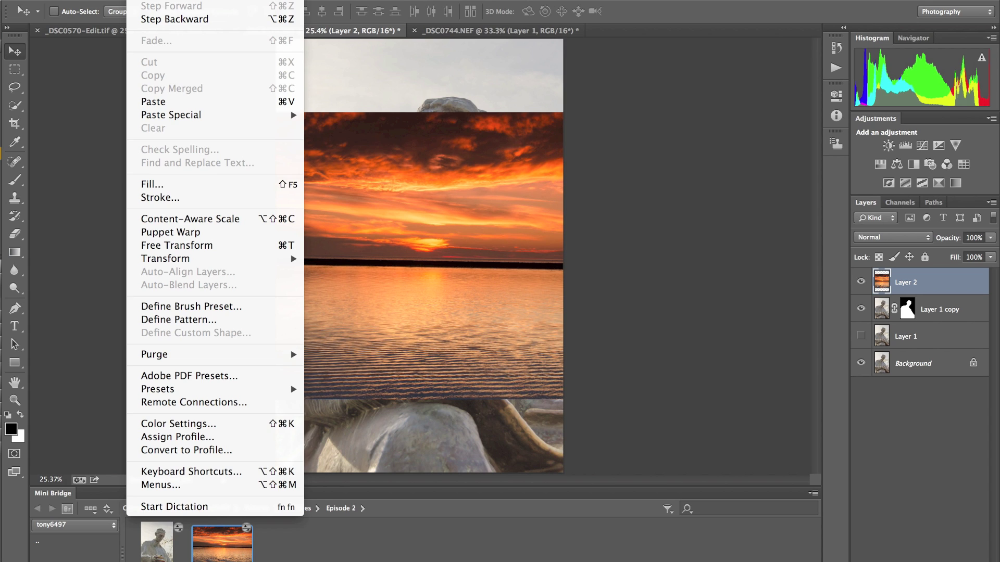
pyautogui.click(217, 246)
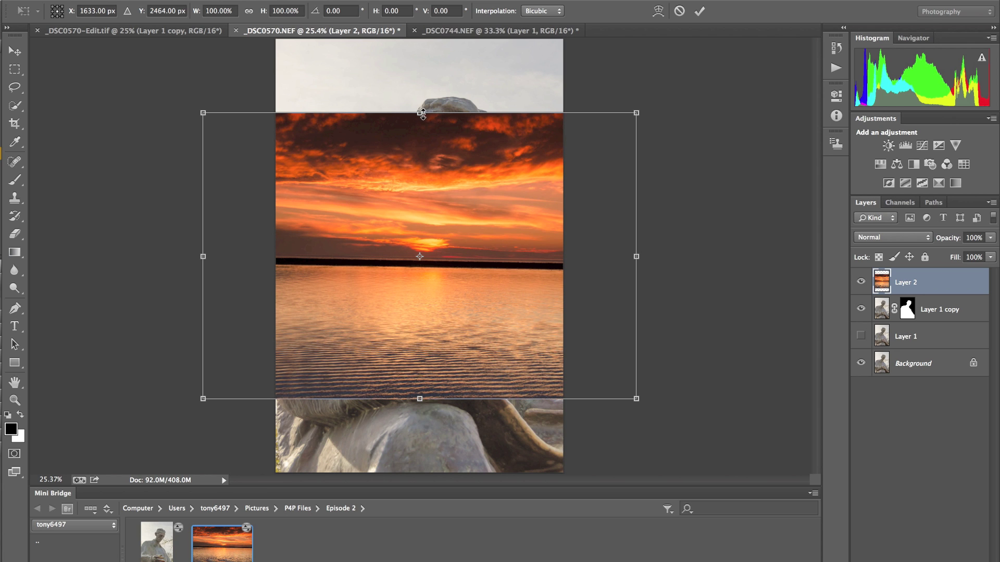
pyautogui.moveTo(419, 112); pyautogui.dragTo(419, 40)
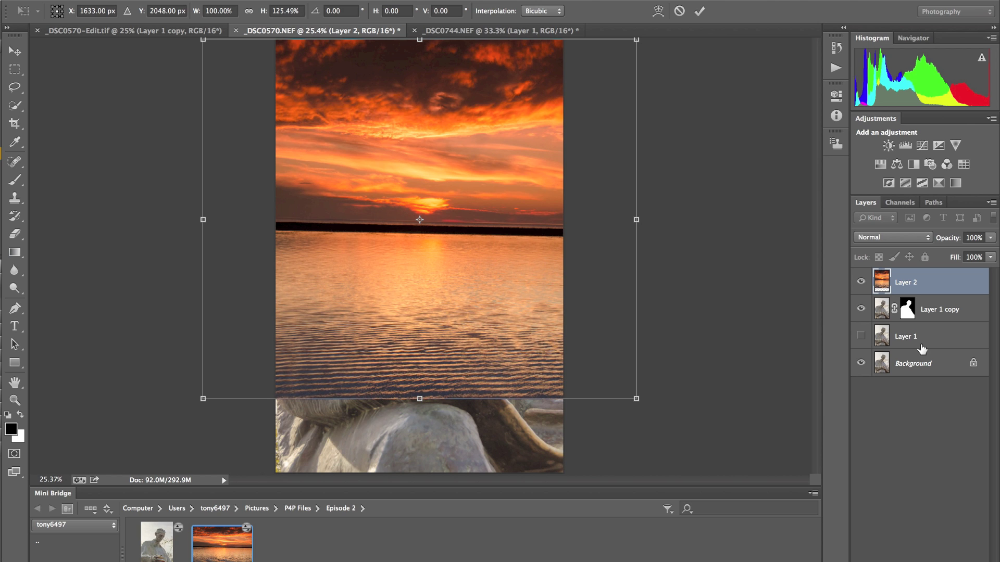
# Step: Lower the sunset layer's opacity to 66% and stretch its lower edge well below the canvas, to 307.94% height
pyautogui.press('super+minus')
pyautogui.press('super+minus')
pyautogui.press('super+minus')
pyautogui.press('super+minus')
pyautogui.press('super+minus')
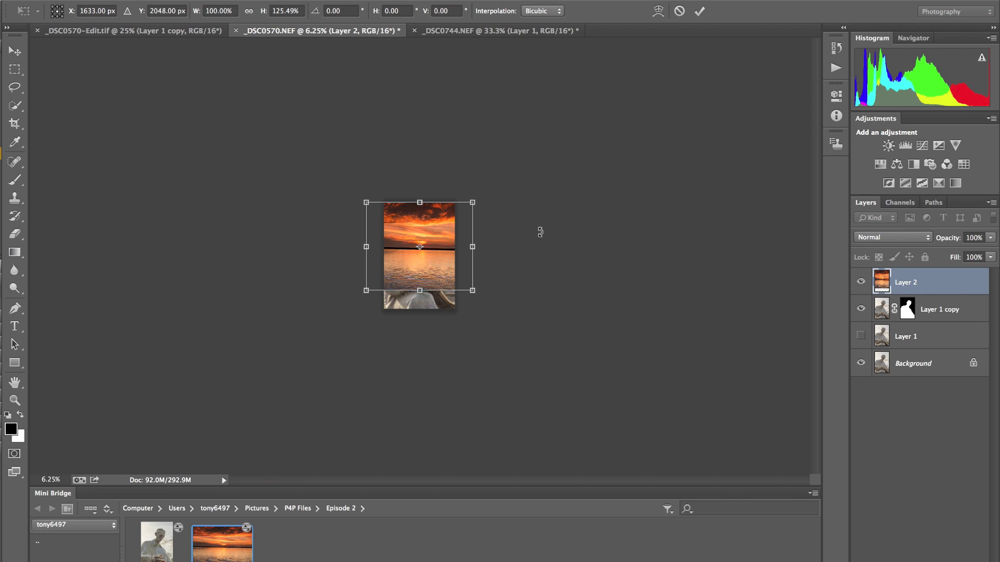
pyautogui.click(990, 239)
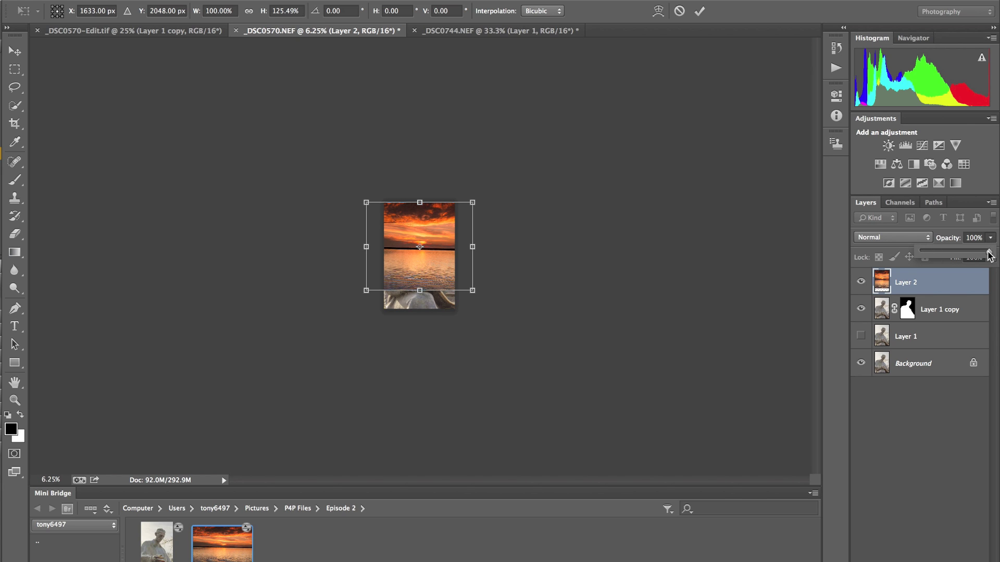
pyautogui.moveTo(988, 252); pyautogui.dragTo(967, 260)
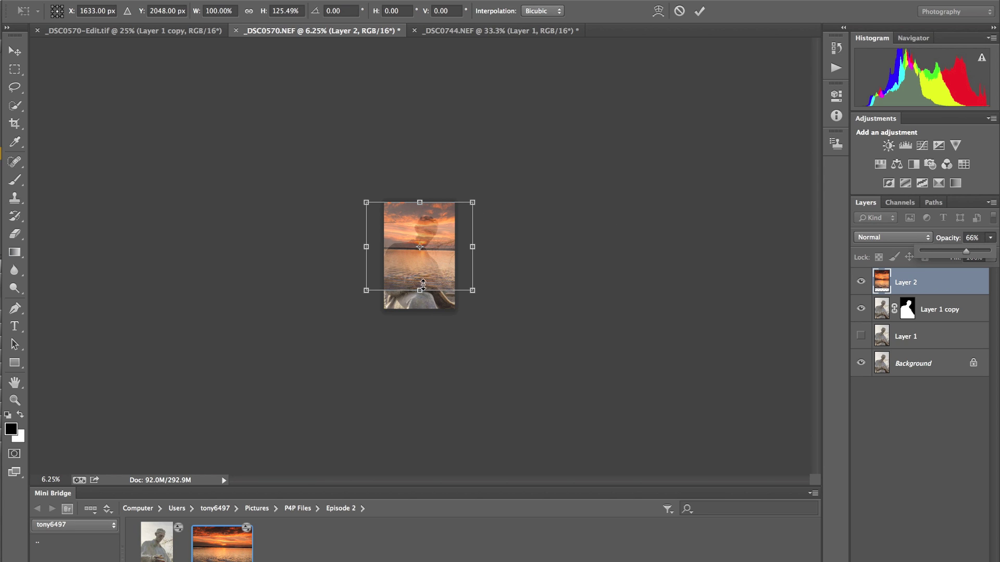
pyautogui.moveTo(422, 291); pyautogui.dragTo(409, 396)
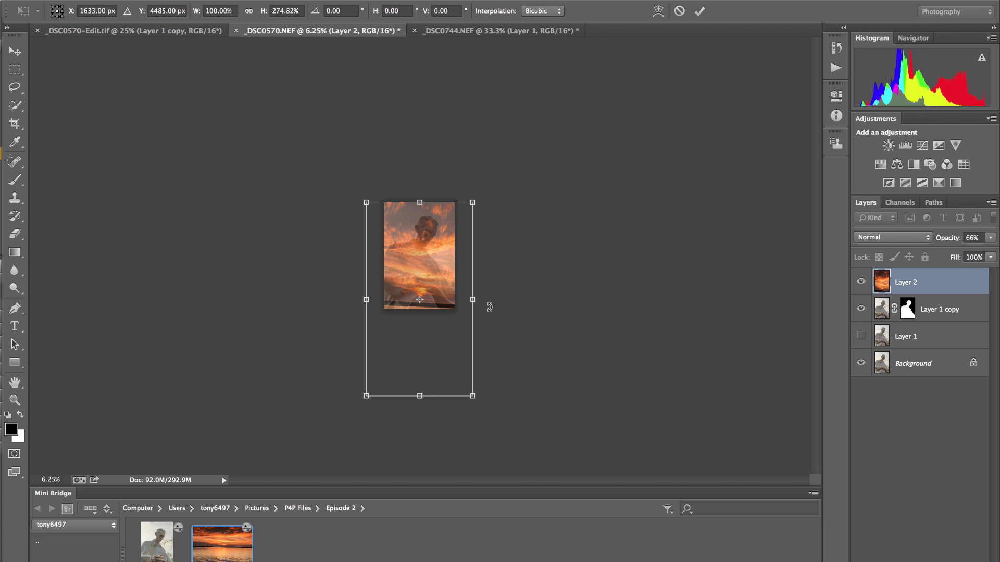
pyautogui.moveTo(420, 395); pyautogui.dragTo(420, 419)
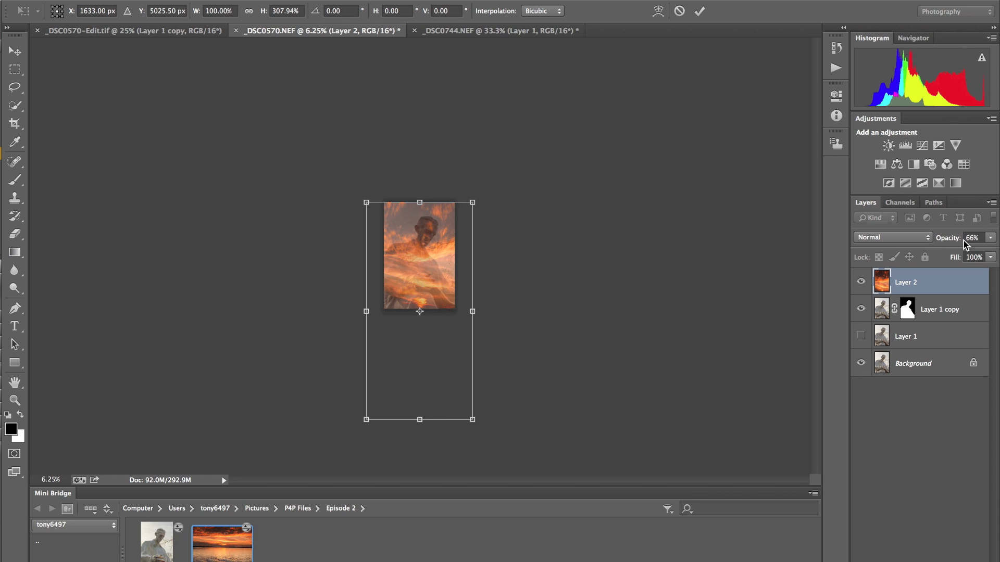
# Step: Set the sunset layer's opacity to 100% and commit the transform
pyautogui.click(989, 240)
pyautogui.click(988, 241)
pyautogui.moveTo(946, 241); pyautogui.dragTo(989, 241)
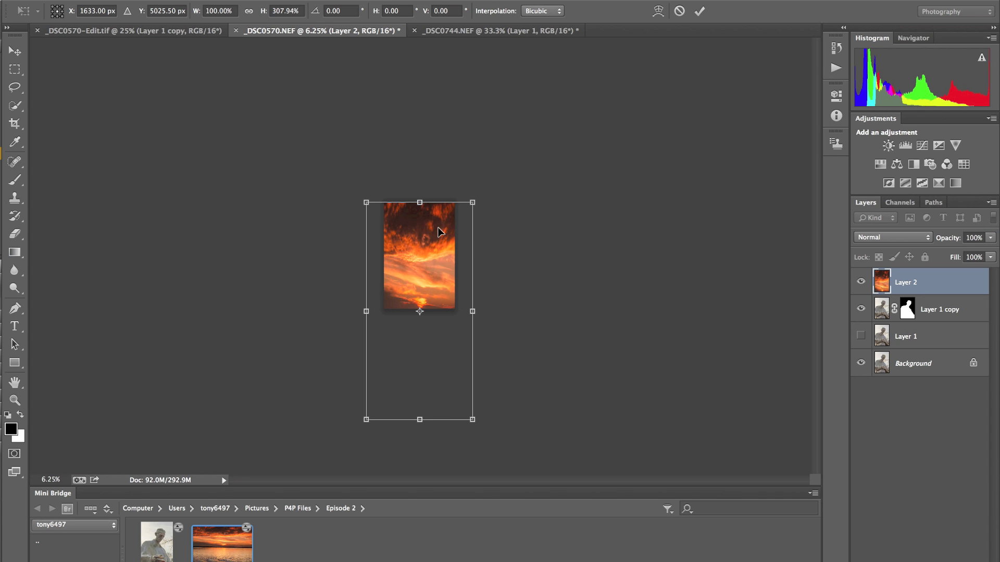
pyautogui.click(700, 12)
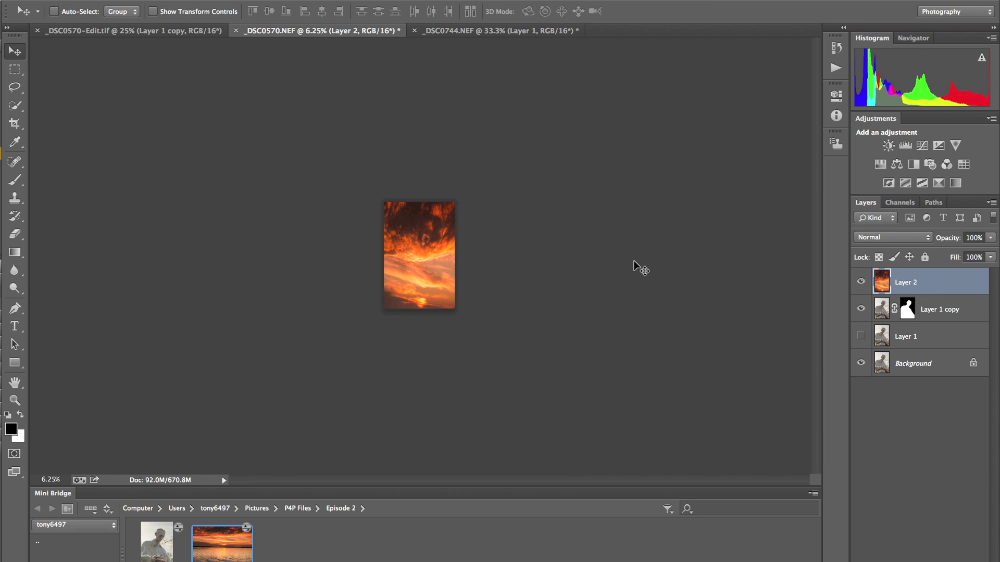
# Step: Move the masked statue layer, Layer 1 copy, above the sunset layer in the stacking order
pyautogui.hotkey('ctrl', '0')
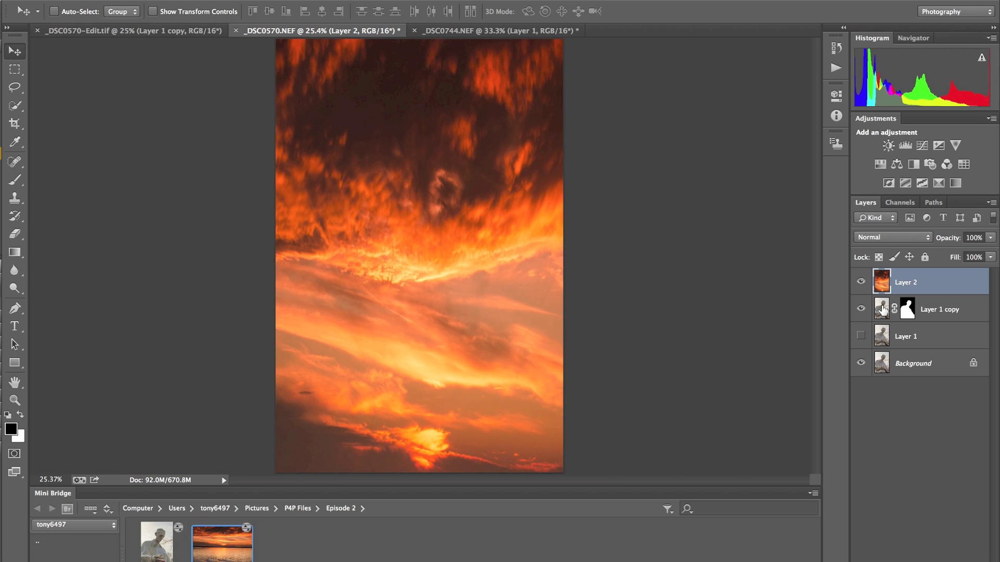
pyautogui.moveTo(882, 309); pyautogui.dragTo(898, 277)
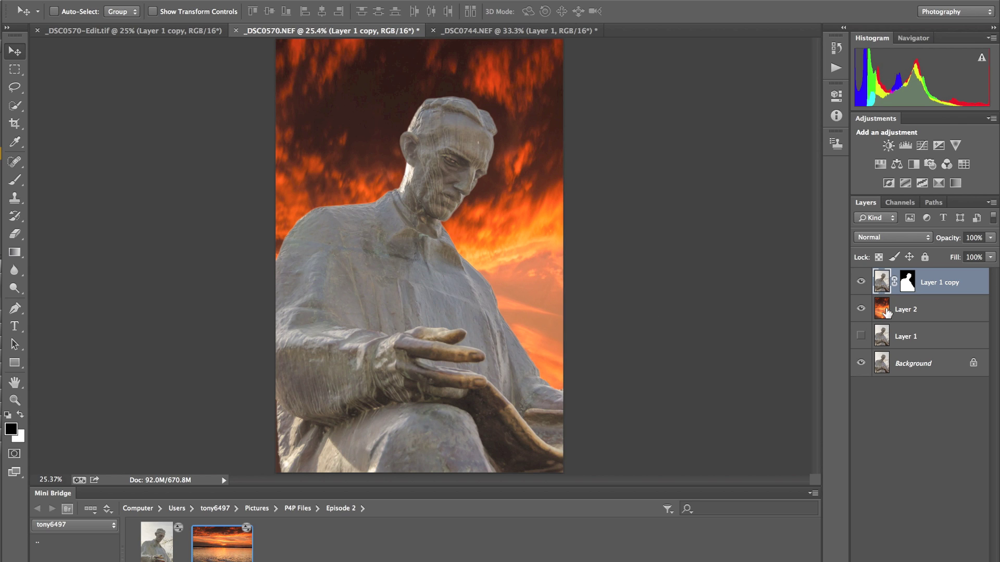
# Step: Duplicate the Layer 2 sunset and place the copy at the top of the layer stack
pyautogui.click(888, 310)
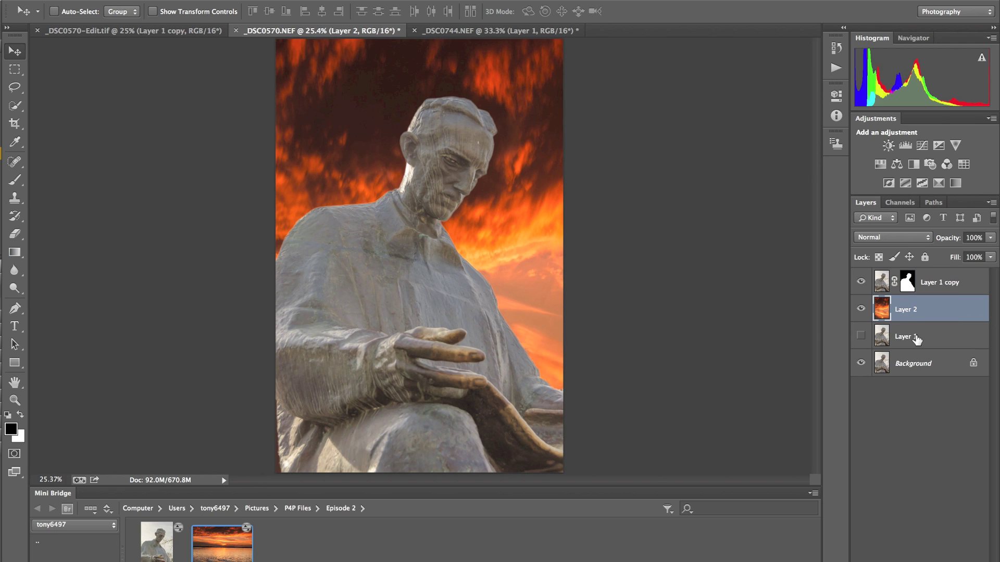
pyautogui.press('super+j')
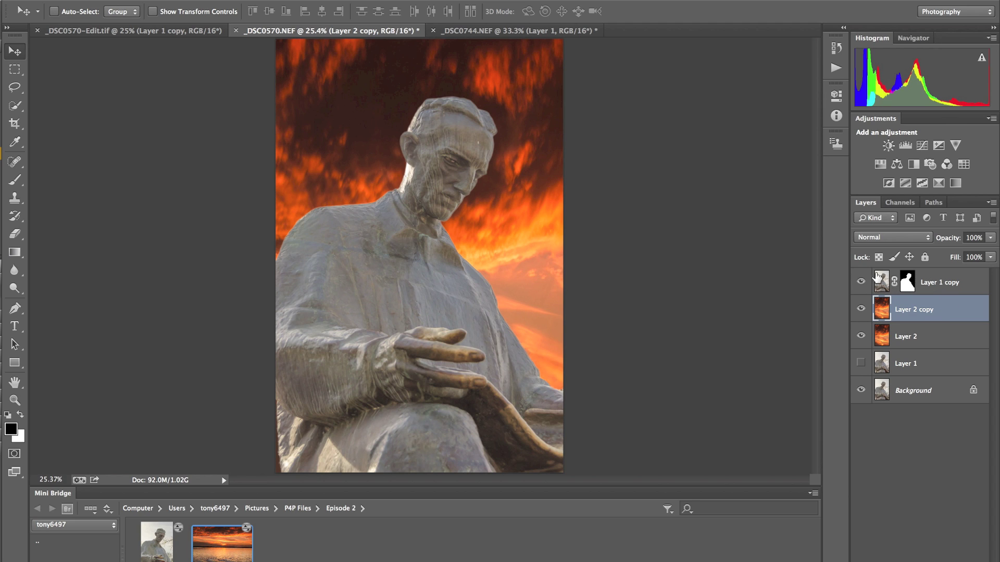
pyautogui.moveTo(880, 315); pyautogui.dragTo(882, 270)
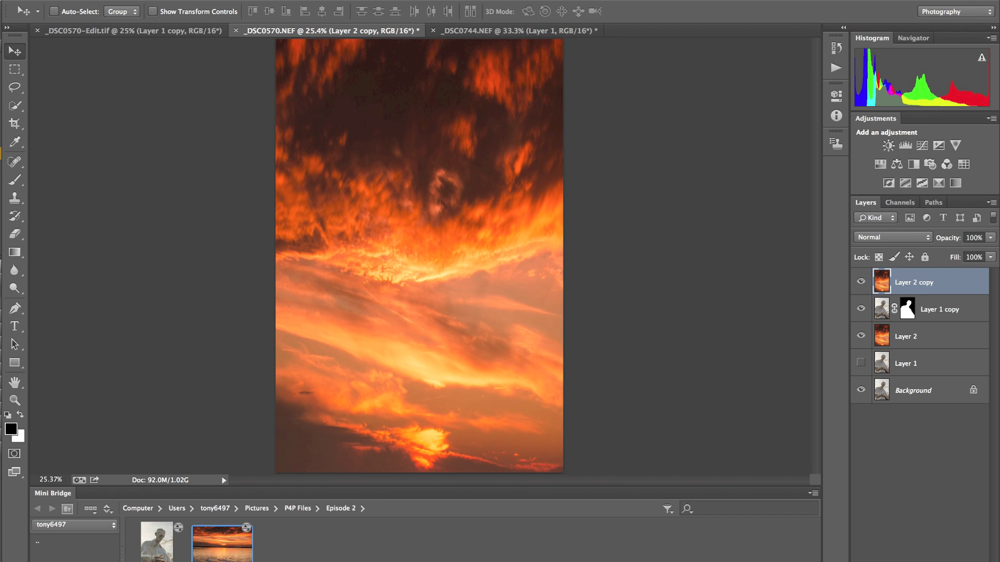
# Step: Apply the Average blur to the top sunset copy and lower its opacity to 11%
pyautogui.click(364, 2)
pyautogui.moveTo(466, 144)
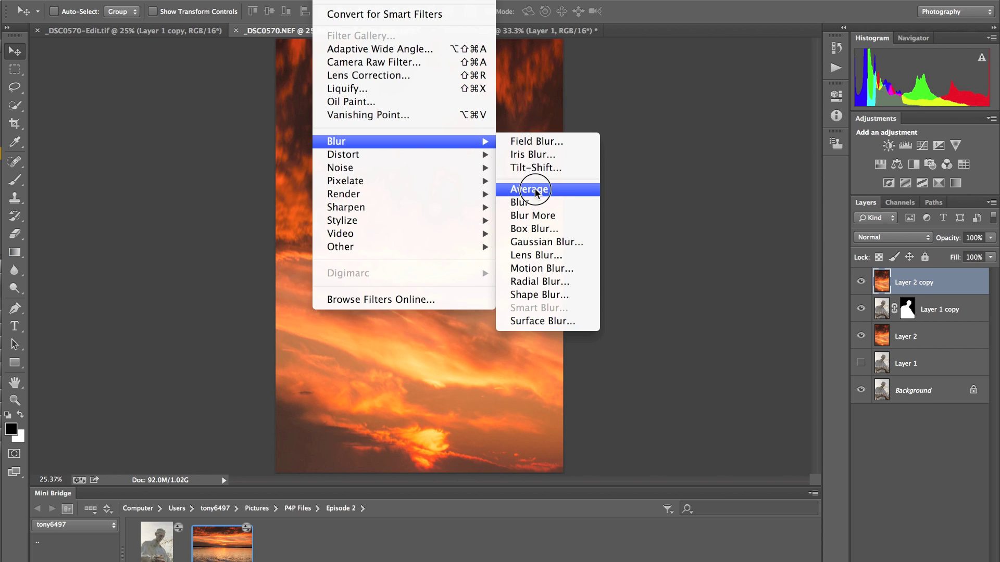
pyautogui.click(536, 190)
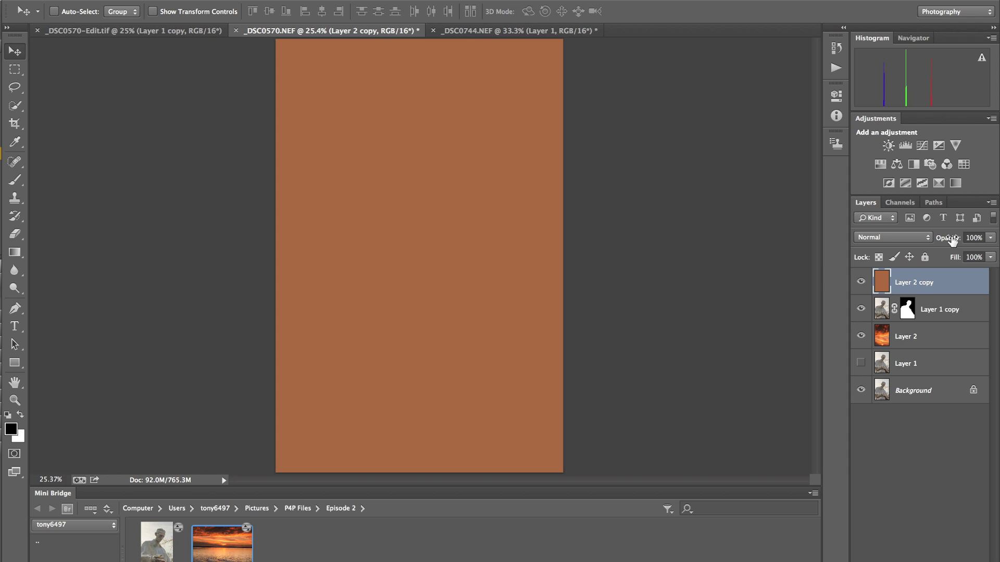
pyautogui.moveTo(952, 239); pyautogui.dragTo(891, 238)
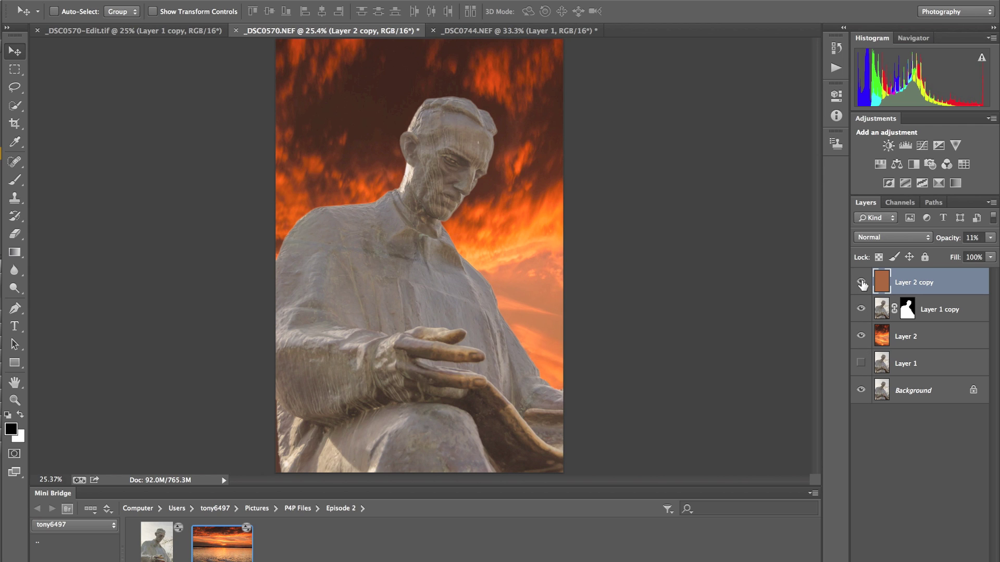
# Step: Compare the composite with the averaged colour layer hidden and shown
pyautogui.click(861, 284)
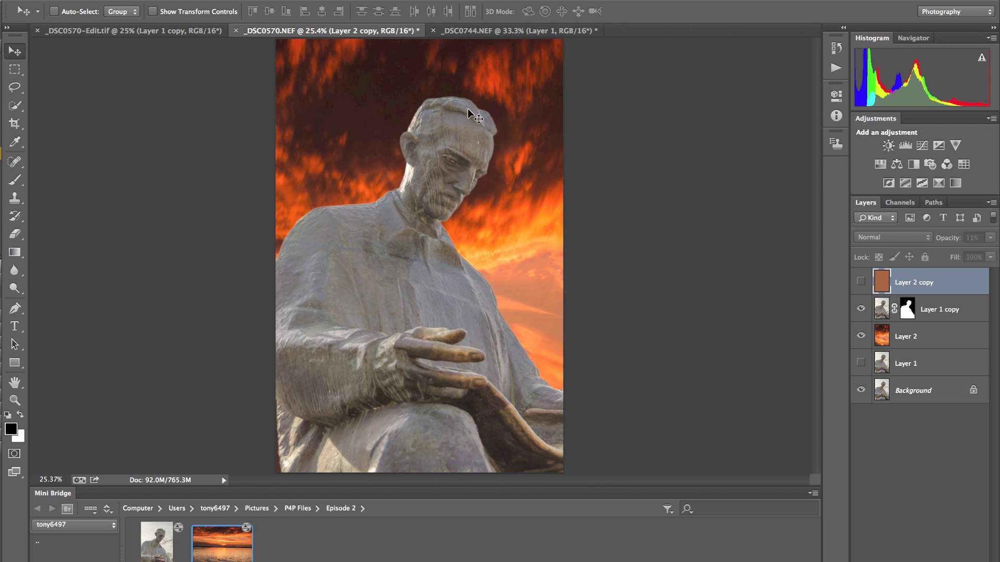
pyautogui.click(861, 283)
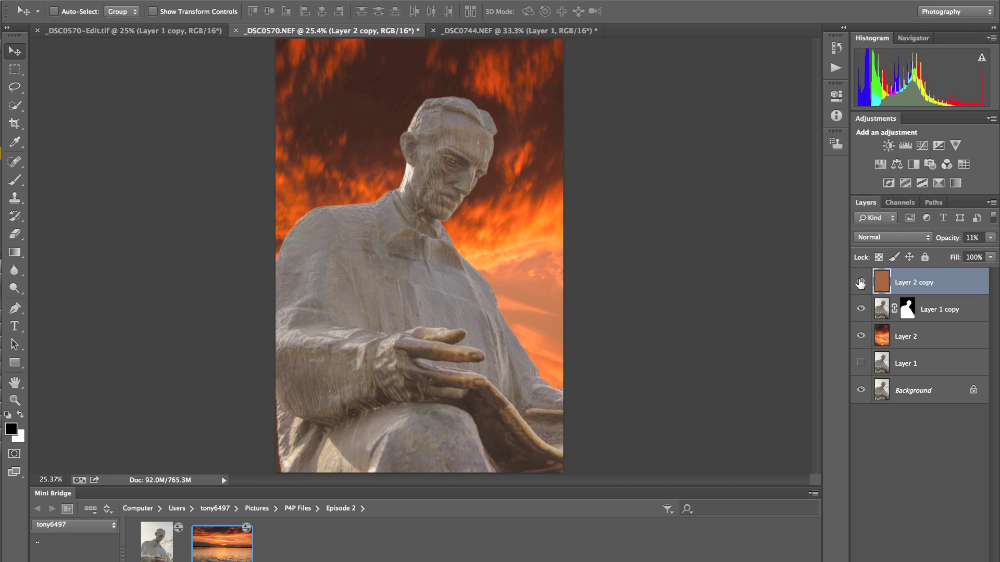
pyautogui.click(861, 283)
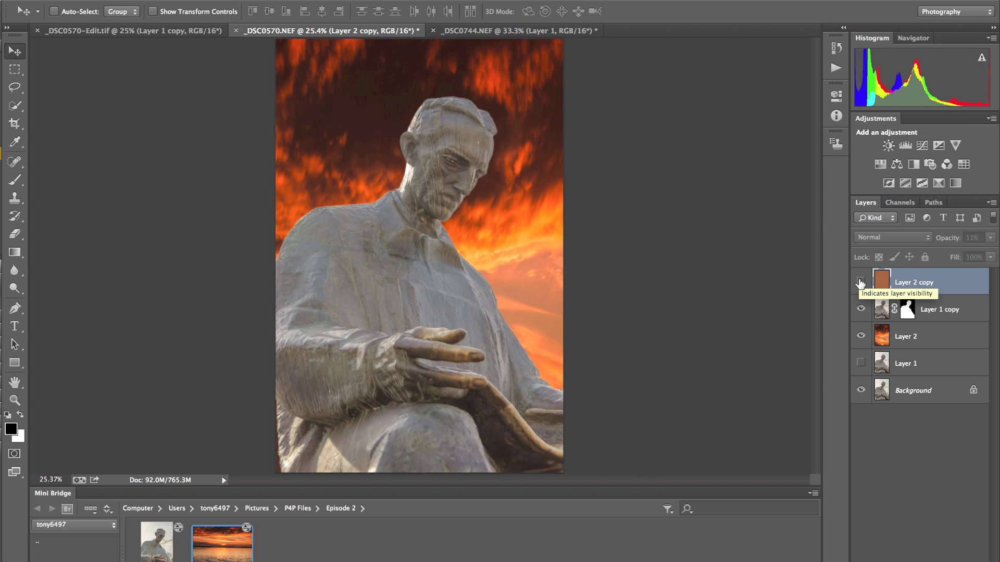
pyautogui.click(861, 283)
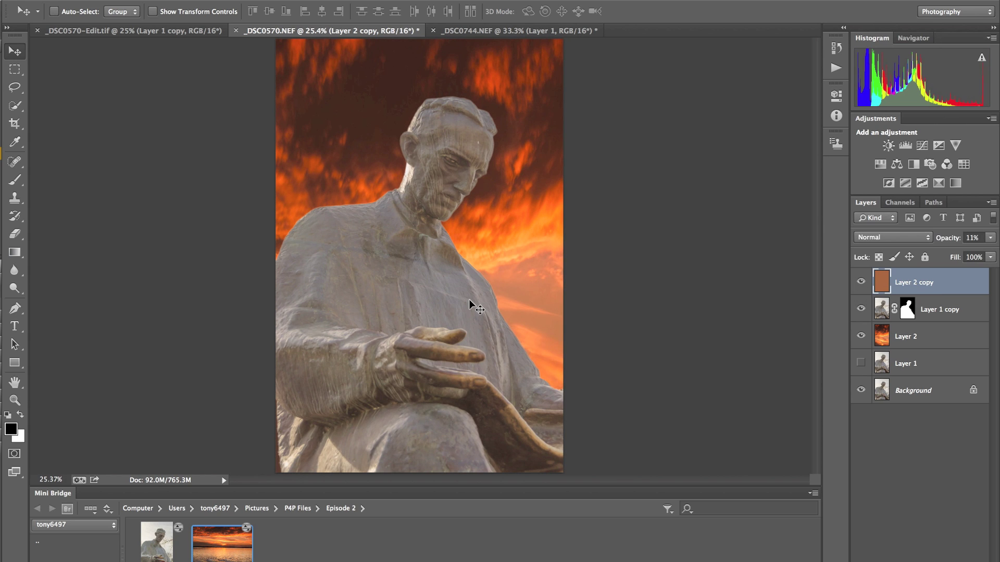
# Step: Clip the averaged colour layer to the masked statue layer and compare the statue with the tint off and on
pyautogui.keyDown('alt'); pyautogui.click(882, 292); pyautogui.keyUp('alt')
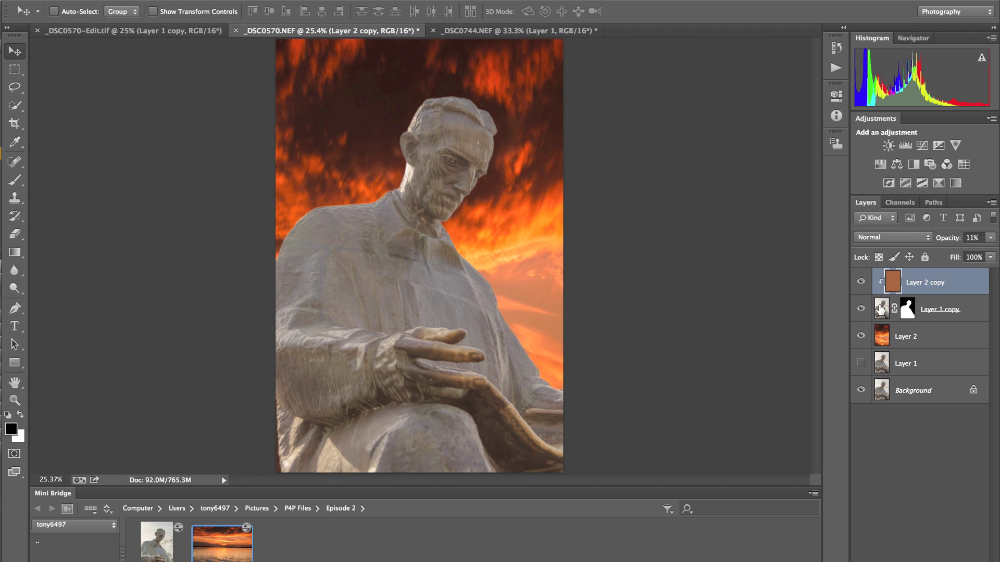
pyautogui.click(860, 284)
pyautogui.click(860, 284)
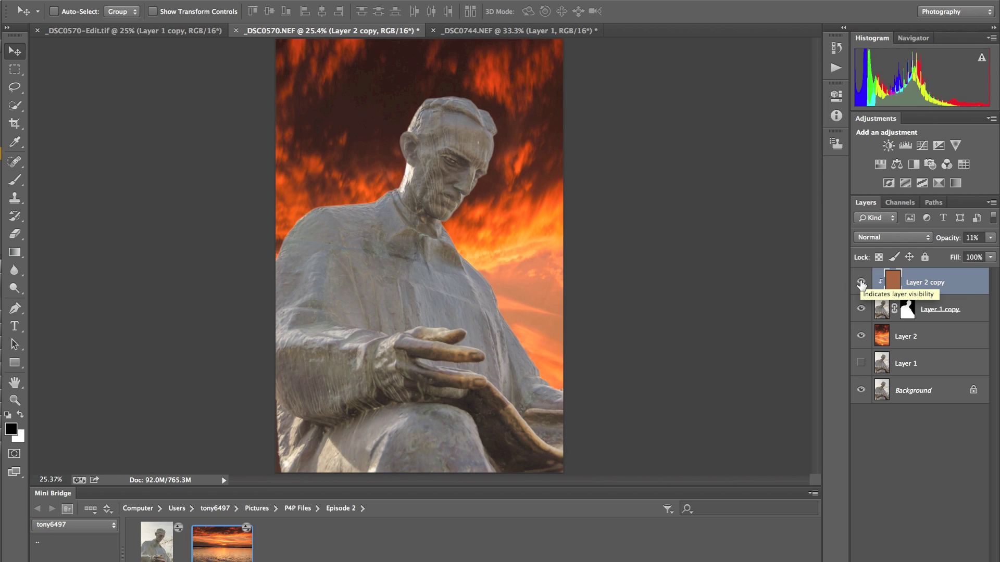
pyautogui.click(861, 284)
pyautogui.click(861, 283)
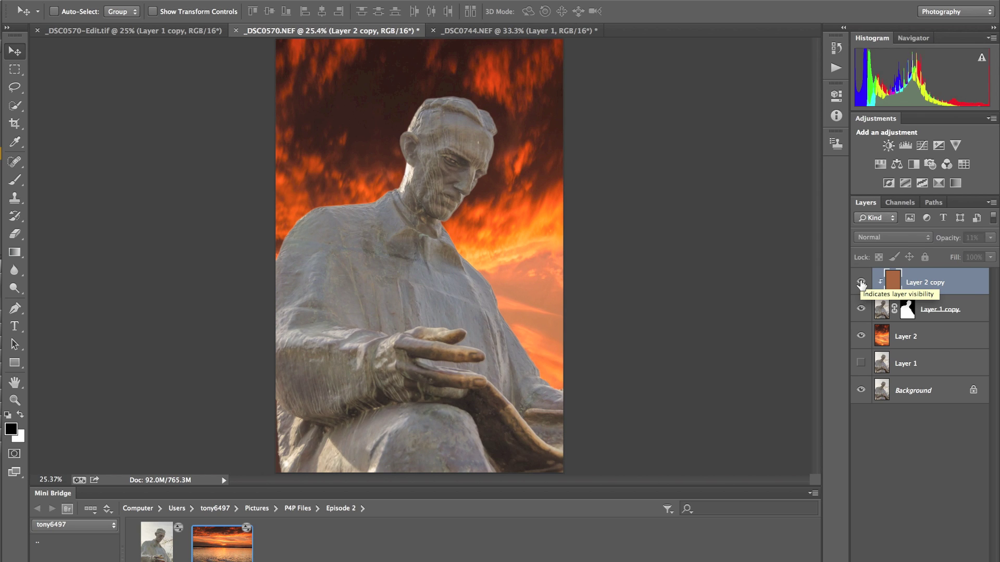
pyautogui.click(861, 283)
pyautogui.click(860, 284)
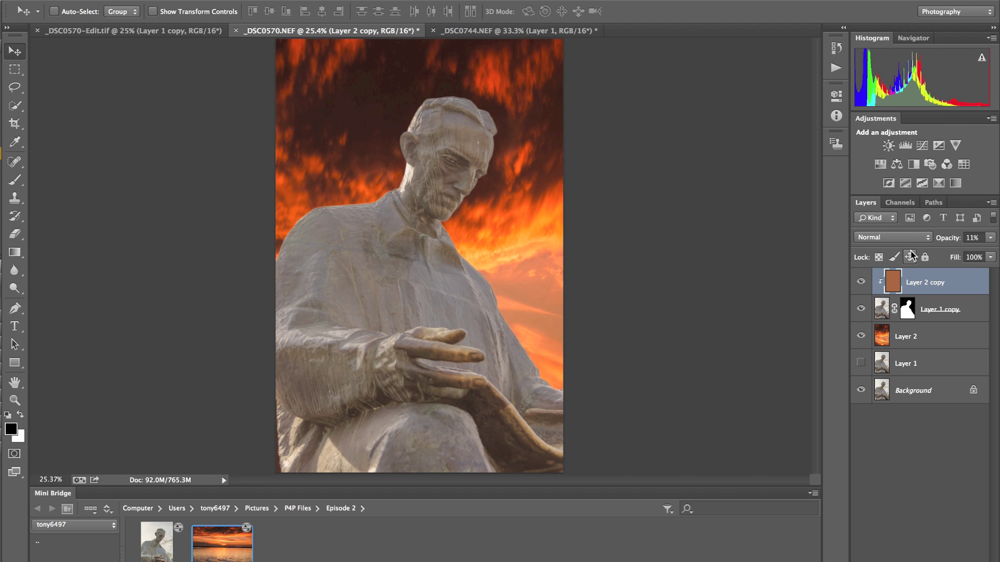
# Step: Change the clipped colour layer's blend mode to Darken
pyautogui.click(928, 237)
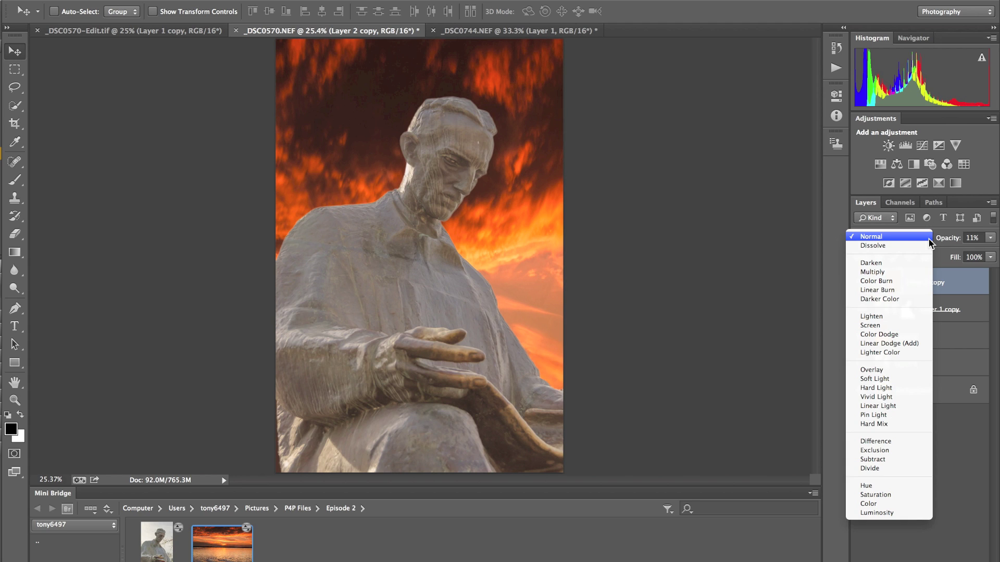
pyautogui.click(895, 263)
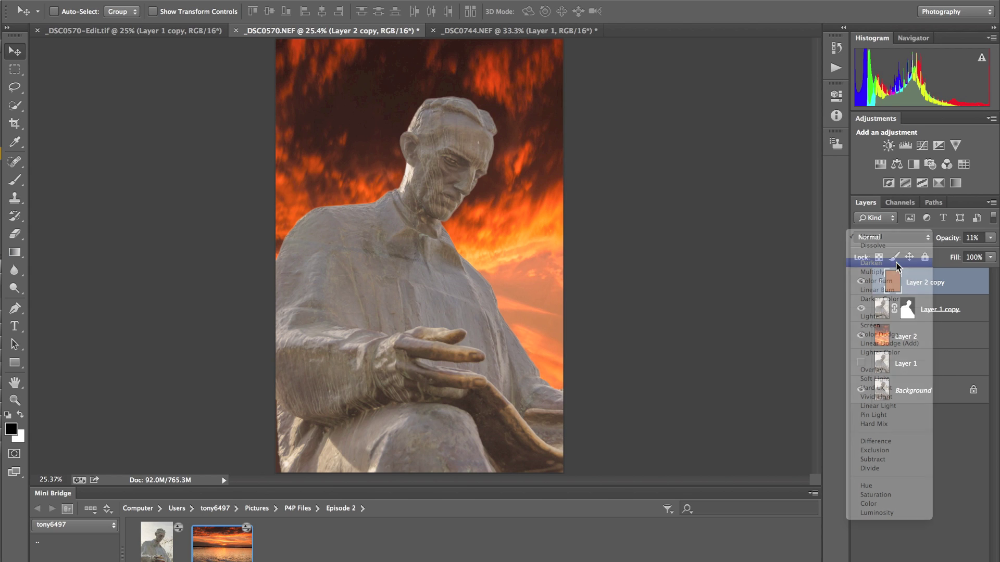